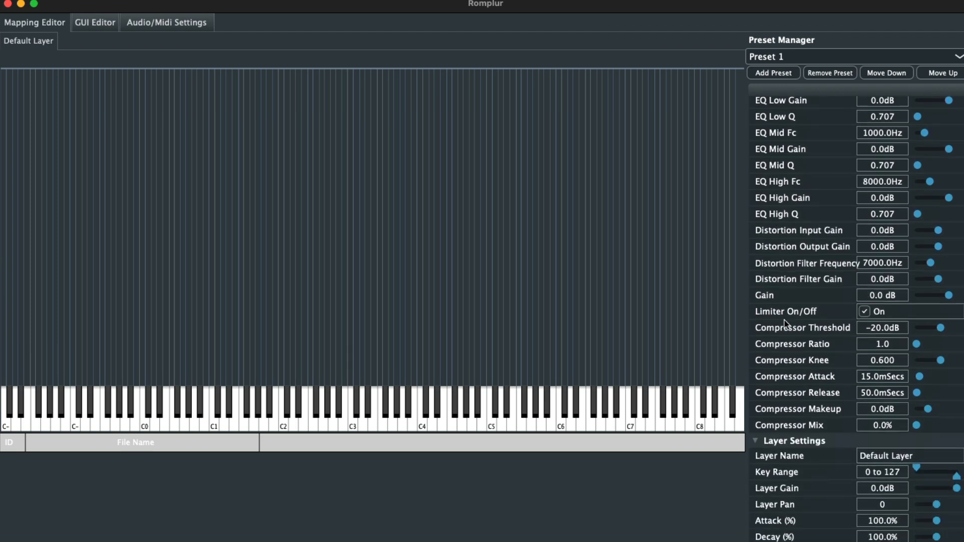
# - Collapse the Preset Settings, Plug-In Settings and Layer Settings sections
pyautogui.scroll(15, 758, 166)
pyautogui.click(756, 168)
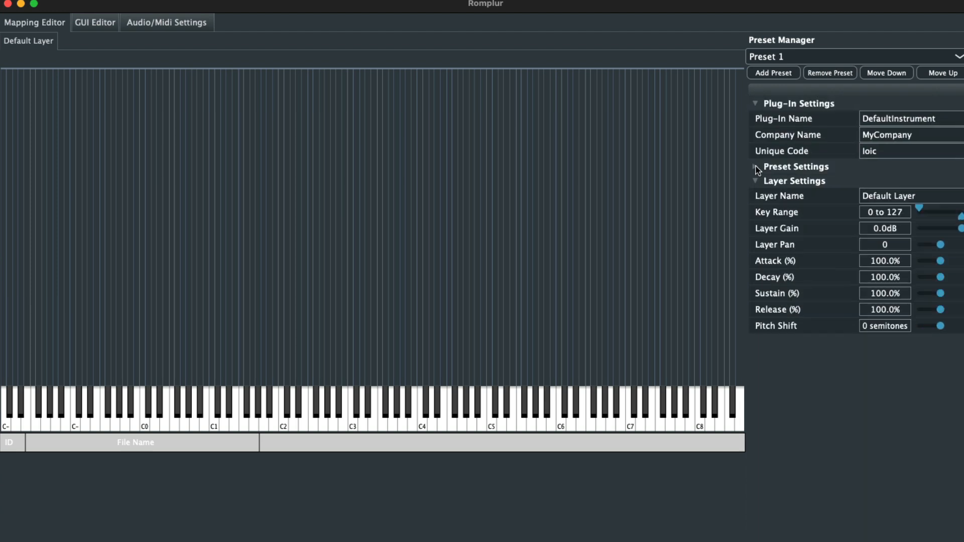
pyautogui.click(755, 104)
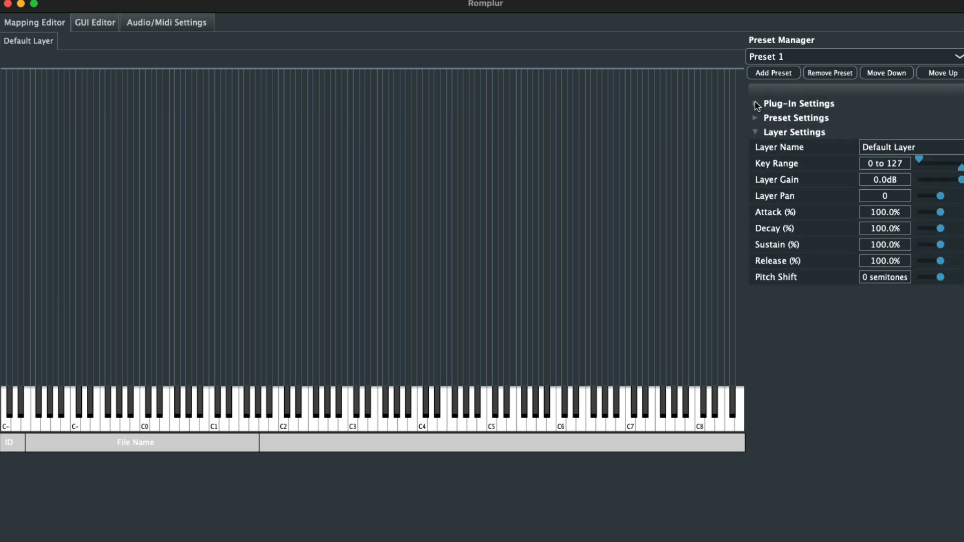
pyautogui.click(755, 132)
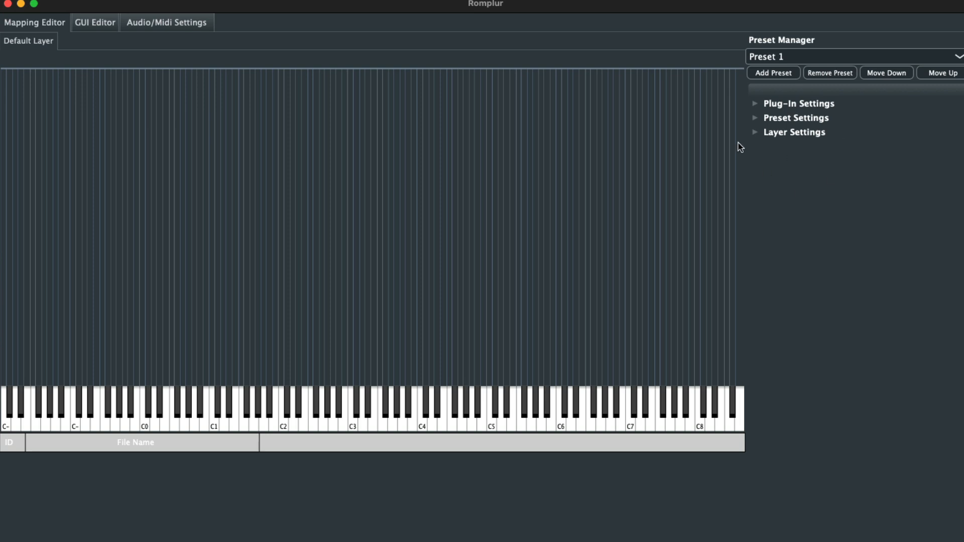
# - Set both the plug-in name and the company name to Raptor, and expand only the Preset Settings section
pyautogui.click(755, 118)
pyautogui.click(756, 119)
pyautogui.click(754, 104)
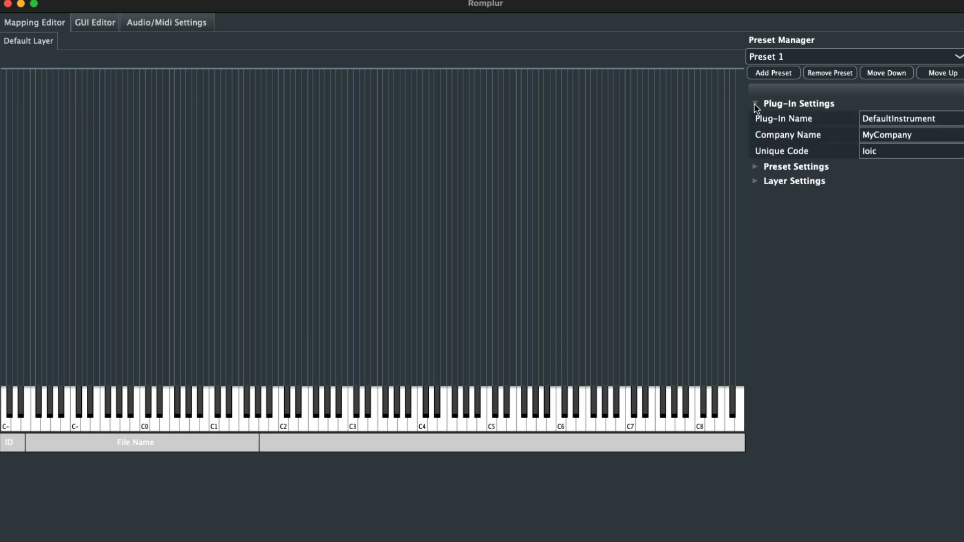
pyautogui.click(891, 117)
pyautogui.press('BackSpace')
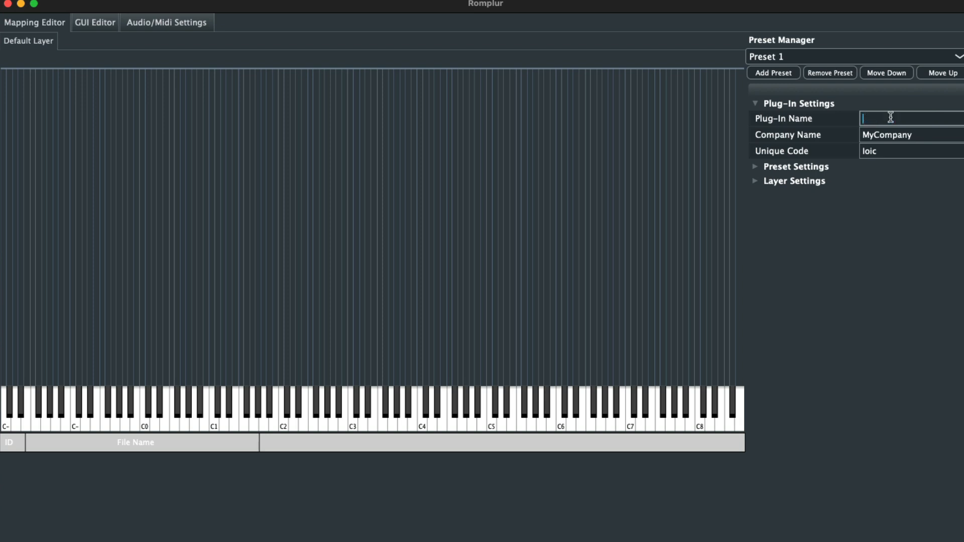
pyautogui.write('Raptor')
pyautogui.click(904, 132)
pyautogui.press('BackSpace')
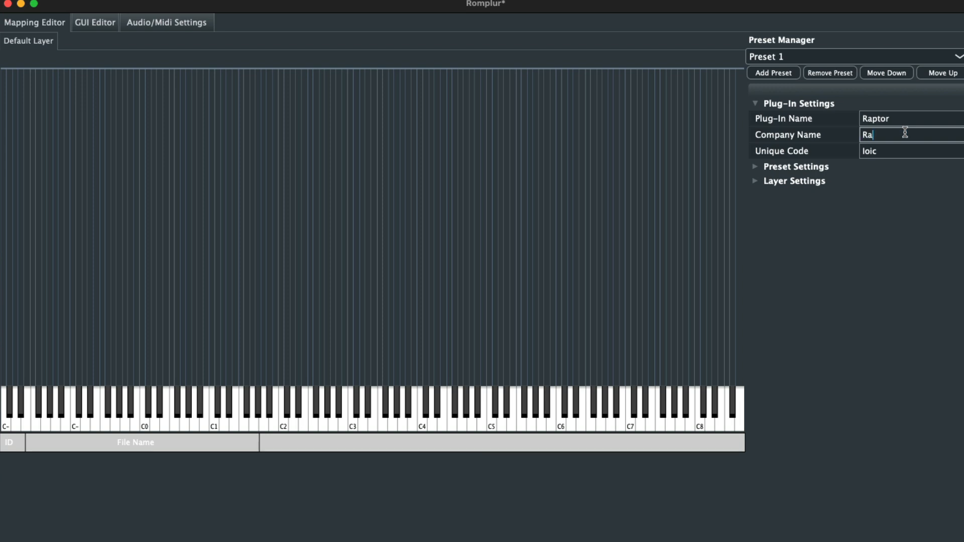
pyautogui.write('Raptor')
pyautogui.click(905, 198)
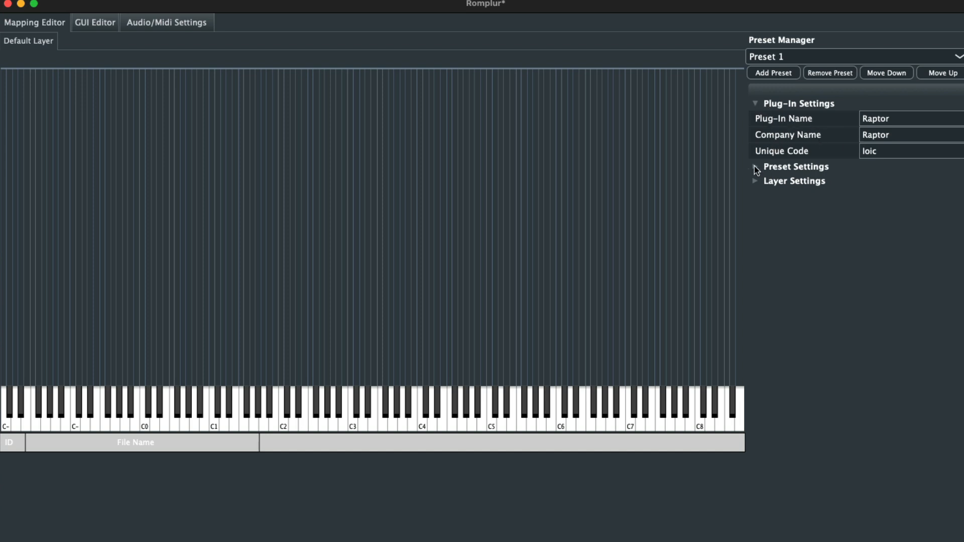
pyautogui.click(757, 104)
pyautogui.click(755, 119)
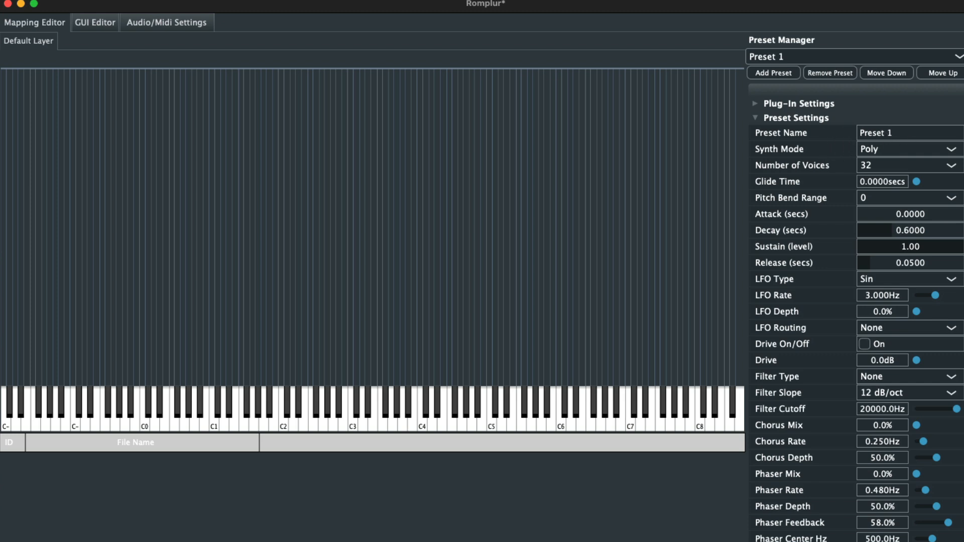
# - Switch to Finder and look through the sample folders in ! Soul Instruments
pyautogui.moveTo(142, 0); pyautogui.dragTo(434, 120)
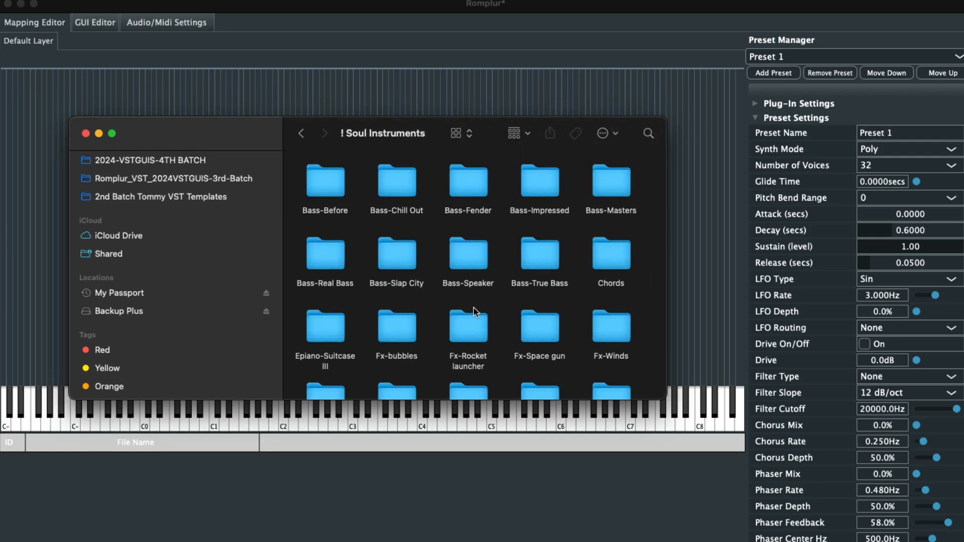
pyautogui.scroll(-10, 474, 308)
pyautogui.scroll(-10, 474, 308)
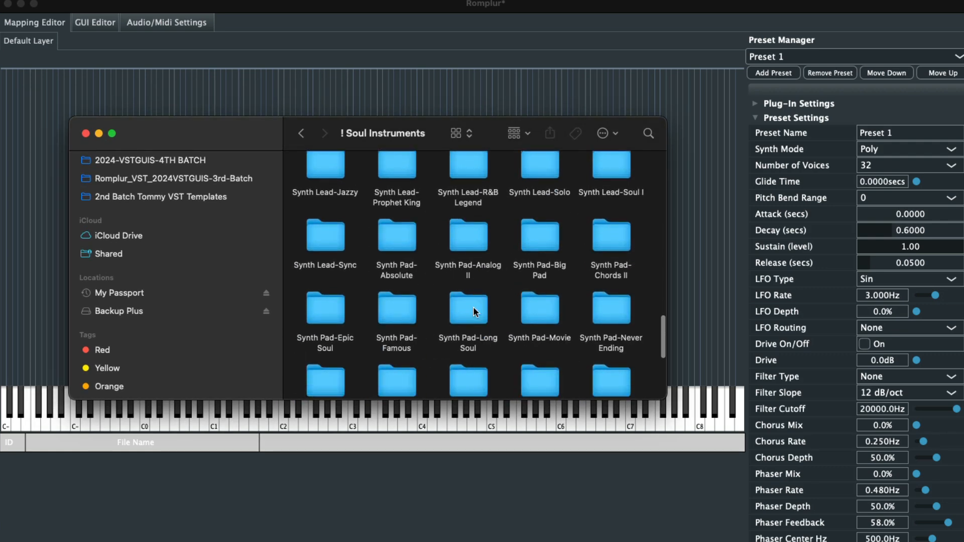
pyautogui.scroll(20, 473, 309)
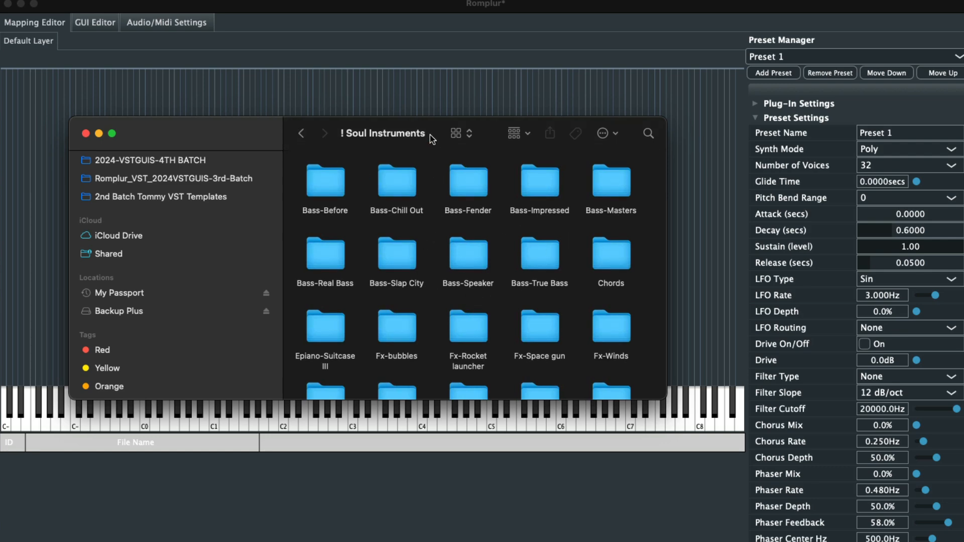
pyautogui.moveTo(443, 122); pyautogui.dragTo(963, 0)
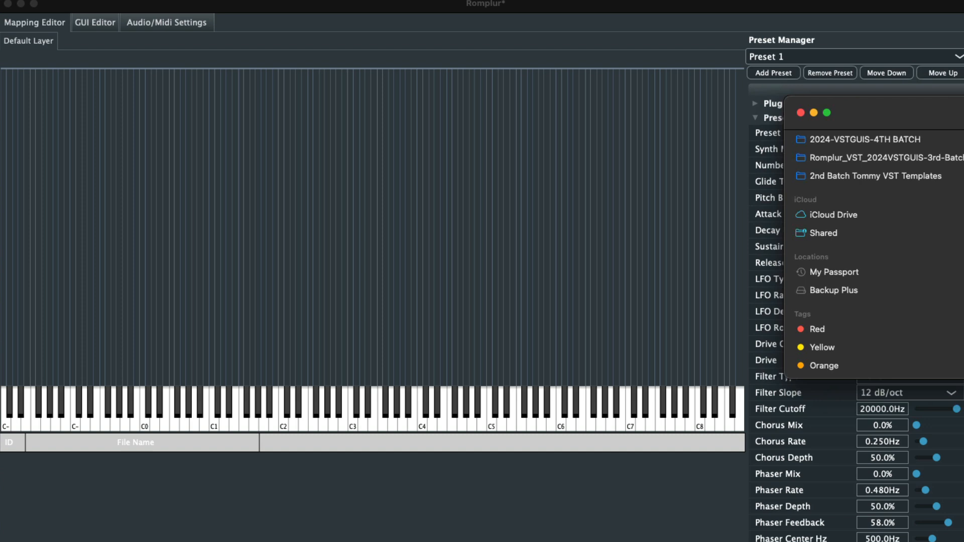
pyautogui.click(625, 7)
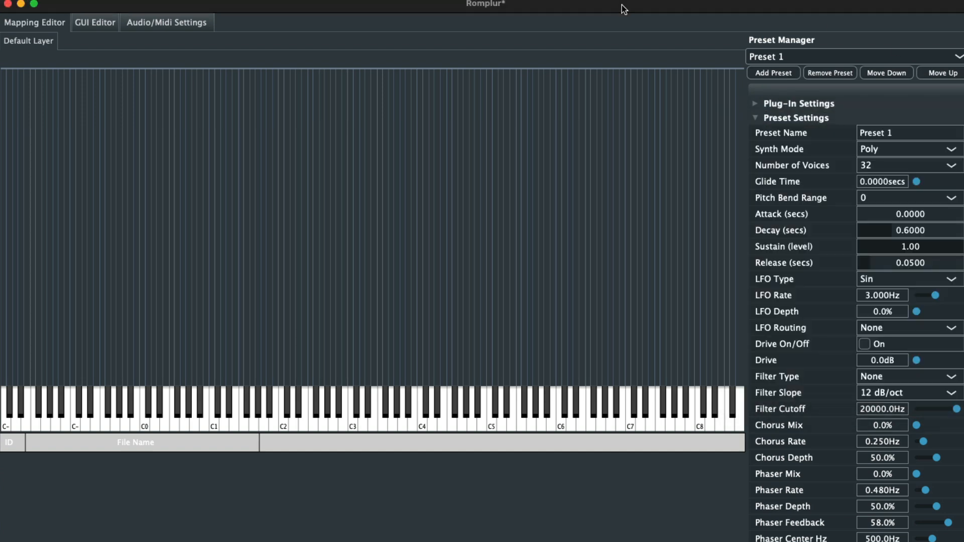
# - Rename the first preset to Bass - Chill Out
pyautogui.click(884, 132)
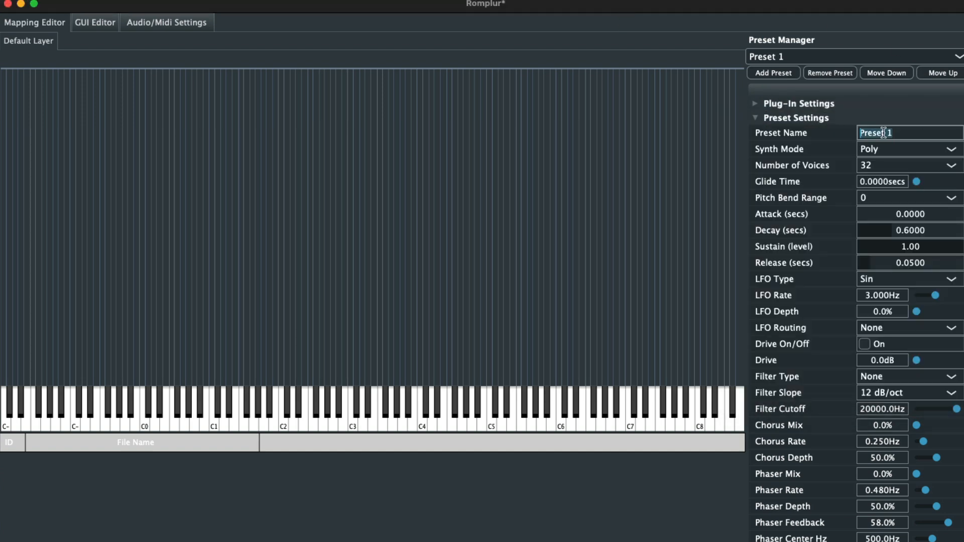
pyautogui.press('BackSpace')
pyautogui.write('Bass')
pyautogui.write(' Chill Out')
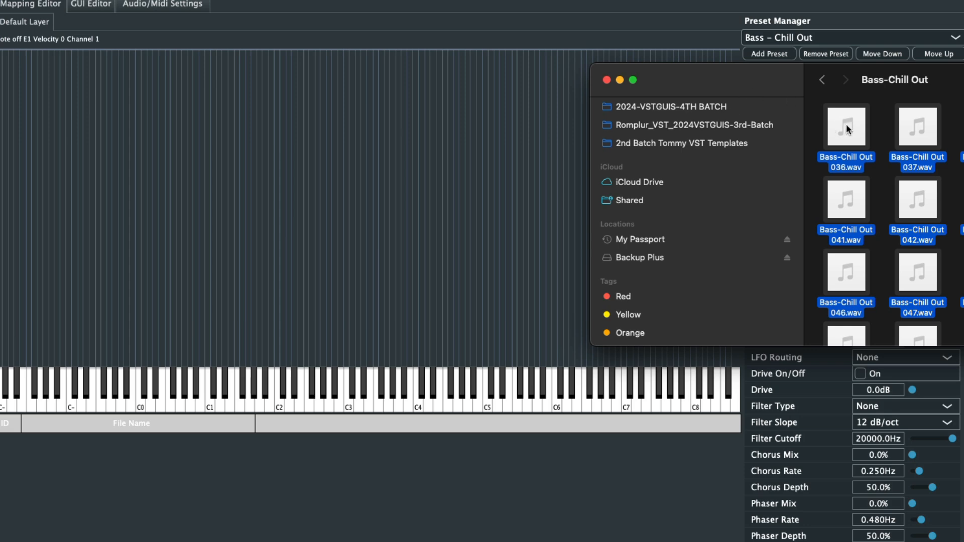
# - Import the selected Bass-Chill Out samples from Finder as a multi-sample mapping with a key range of C3 to C5
pyautogui.moveTo(857, 117)
pyautogui.moveTo(857, 117); pyautogui.dragTo(356, 161)
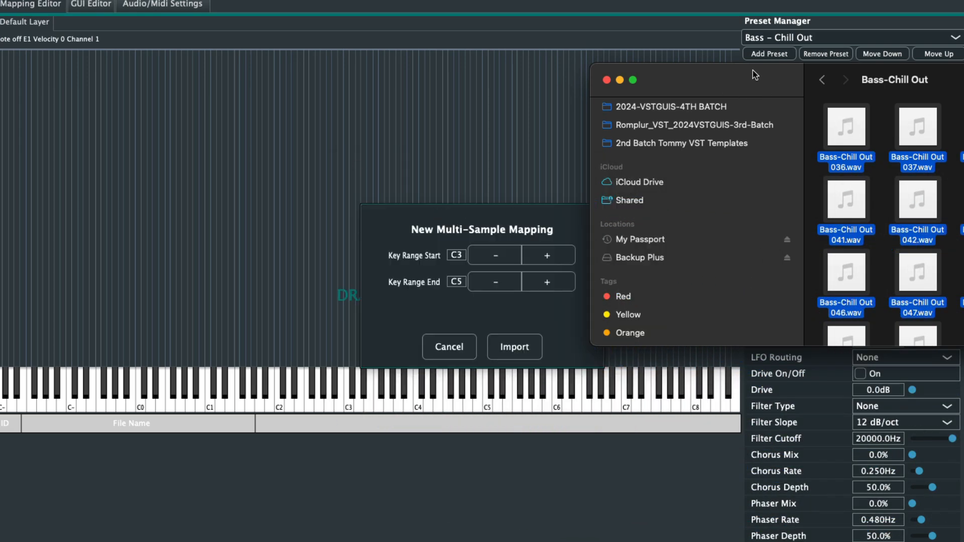
pyautogui.moveTo(721, 76); pyautogui.dragTo(908, 94)
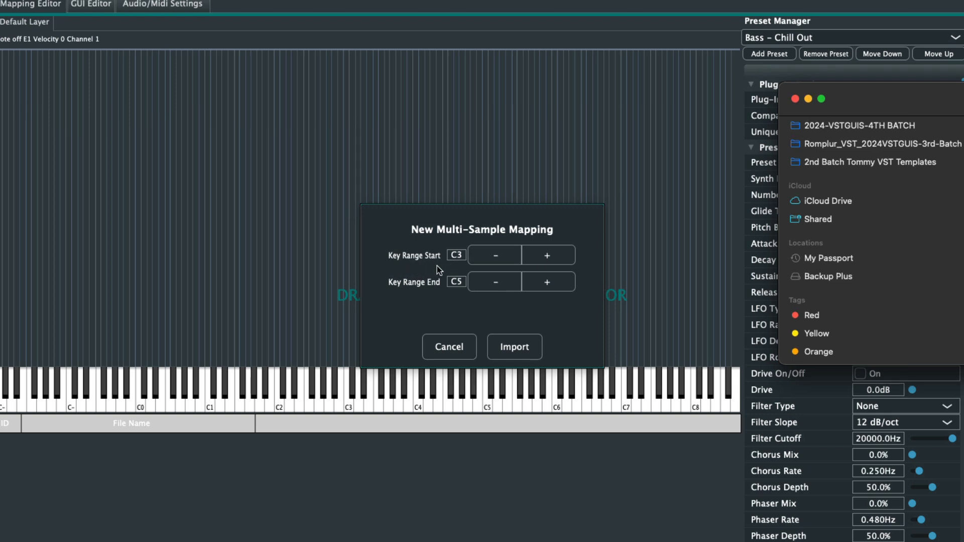
pyautogui.click(507, 352)
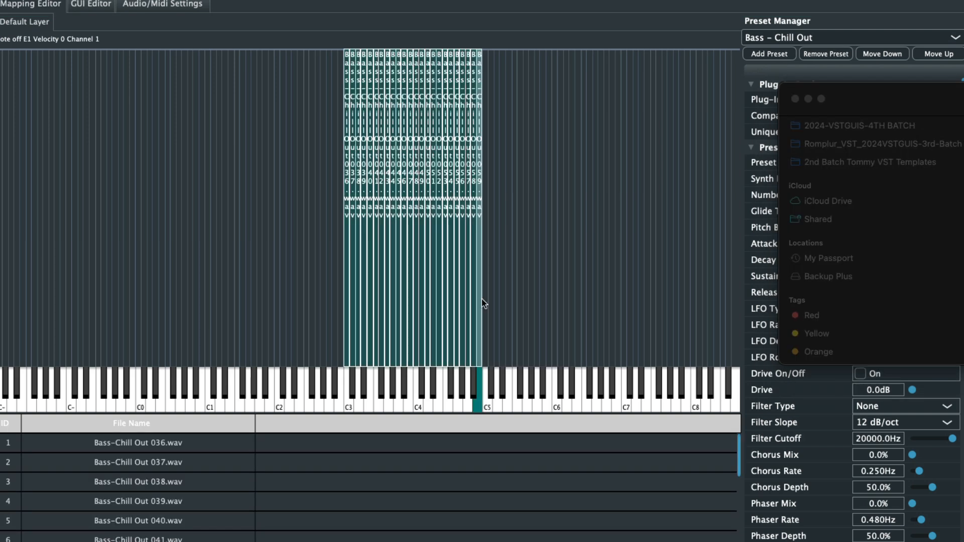
# - Stretch Bass-Chill Out 059.wav up beyond C8 and Bass-Chill Out 036.wav down to just below C0 in the key map
pyautogui.moveTo(480, 300); pyautogui.dragTo(730, 316)
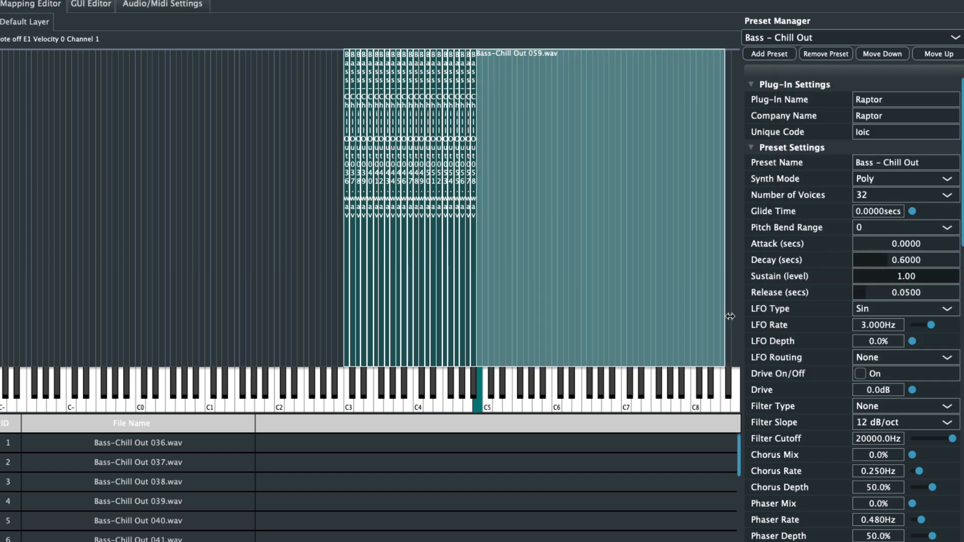
pyautogui.click(343, 294)
pyautogui.moveTo(343, 294); pyautogui.dragTo(130, 283)
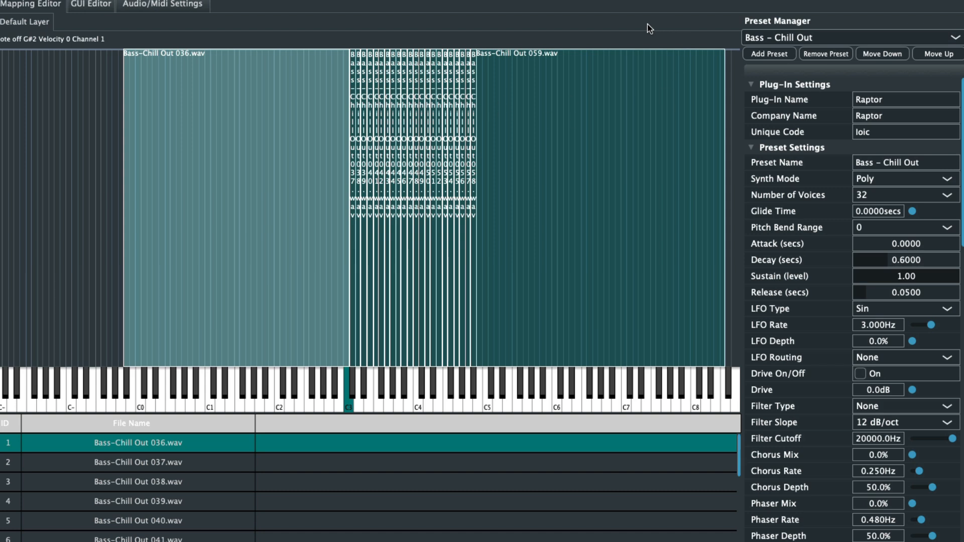
# - Add a new preset named Bass - Before
pyautogui.click(772, 55)
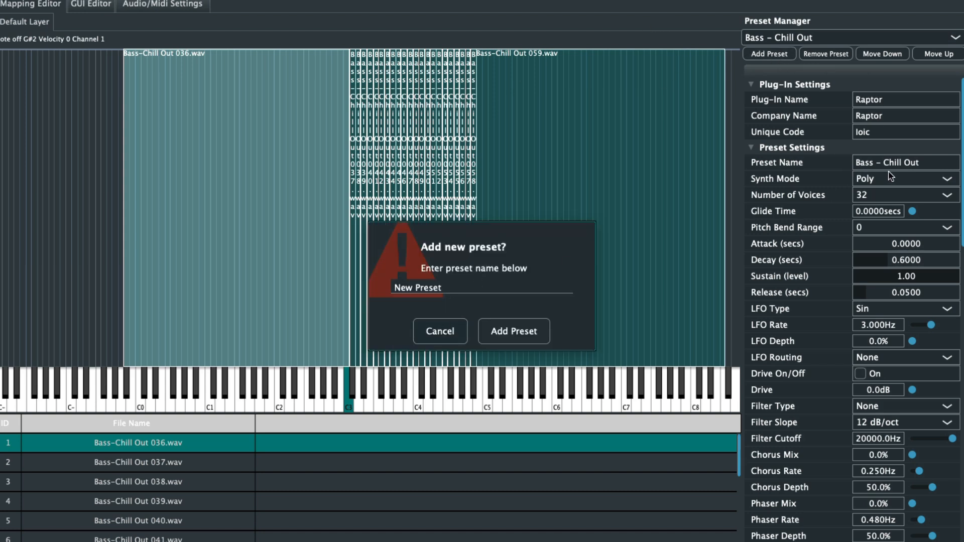
pyautogui.click(434, 291)
pyautogui.write('Bass - Before')
pyautogui.click(522, 330)
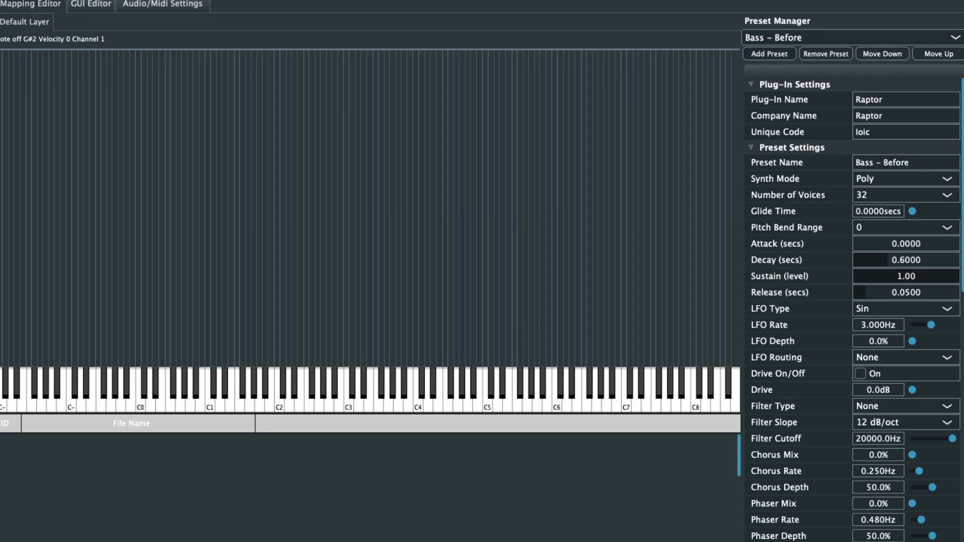
# - Import the Bass-Before samples from Finder as a multi-sample mapping with a key range of C3 to C5
pyautogui.press('super+Tab')
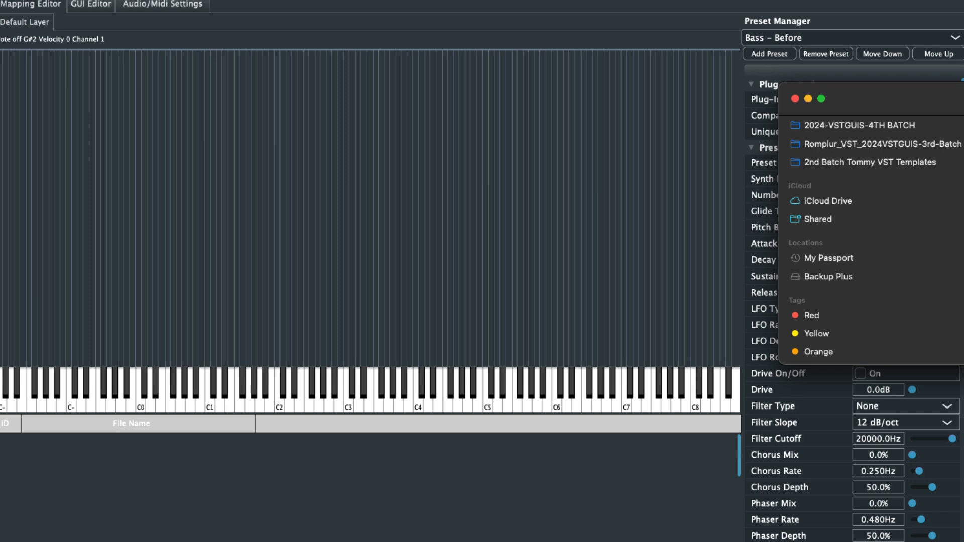
pyautogui.moveTo(961, 95); pyautogui.dragTo(744, 31)
pyautogui.moveTo(927, 263); pyautogui.dragTo(911, 102)
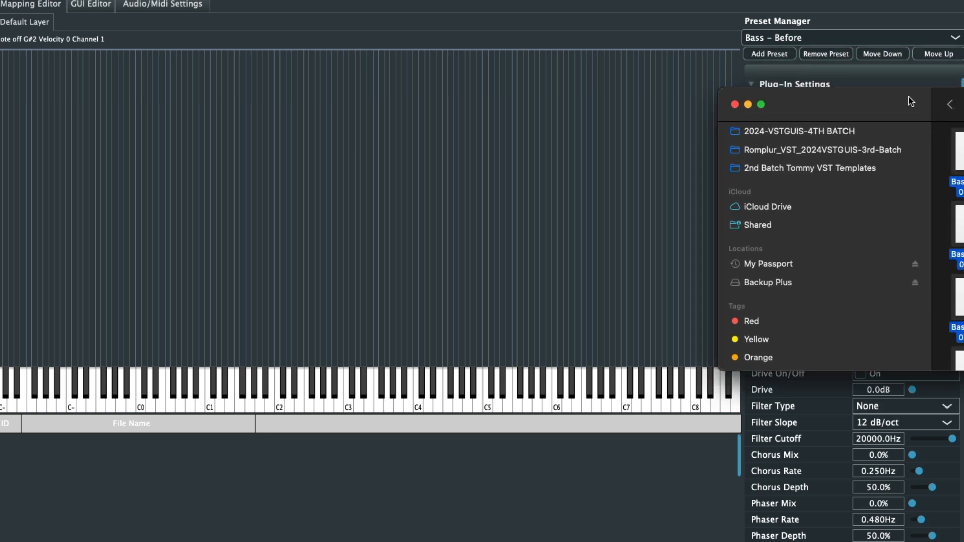
pyautogui.moveTo(958, 150); pyautogui.dragTo(308, 143)
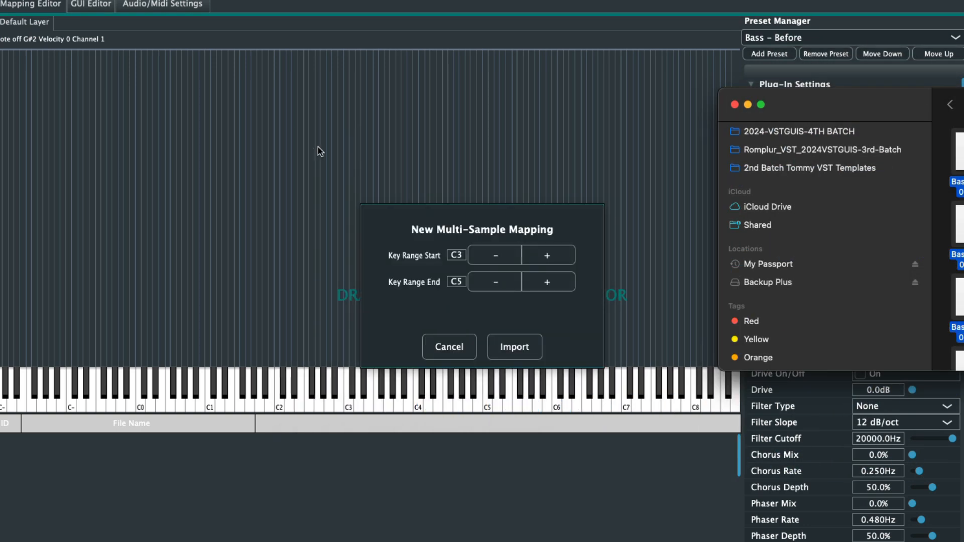
pyautogui.click(507, 342)
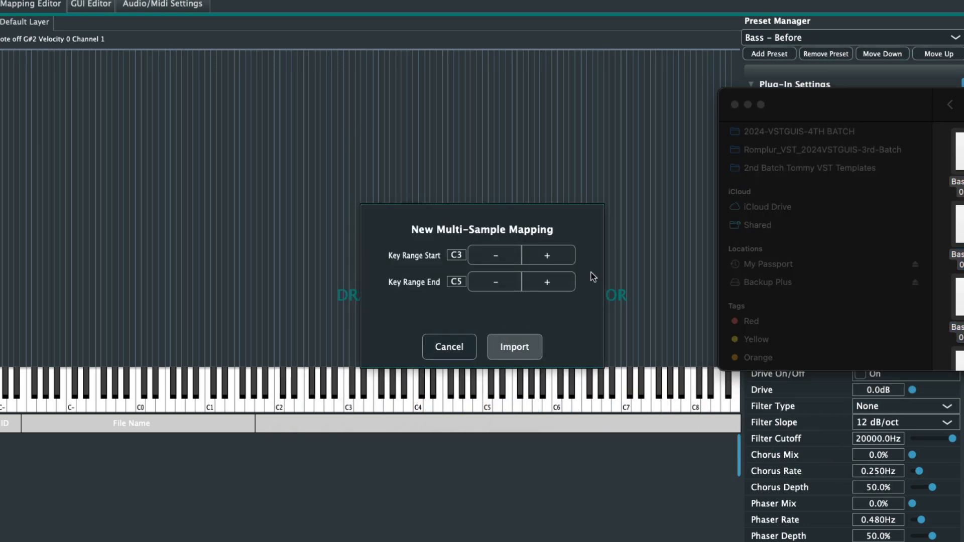
# - Stretch Bass-Before 059.wav up beyond C8 and Bass-Before 036.wav down to just below C0 in the key map
pyautogui.moveTo(796, 104); pyautogui.dragTo(963, 141)
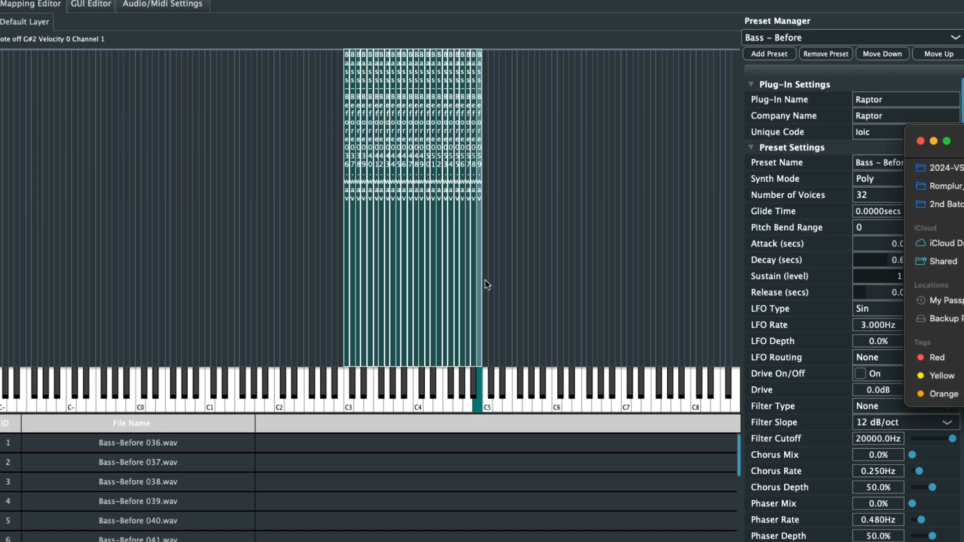
pyautogui.moveTo(479, 282); pyautogui.dragTo(726, 291)
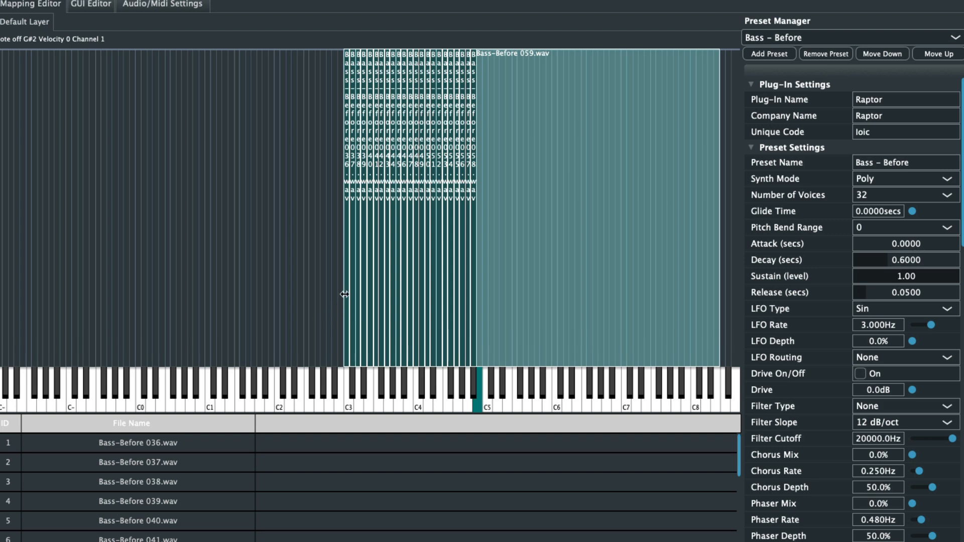
pyautogui.moveTo(344, 294); pyautogui.dragTo(120, 282)
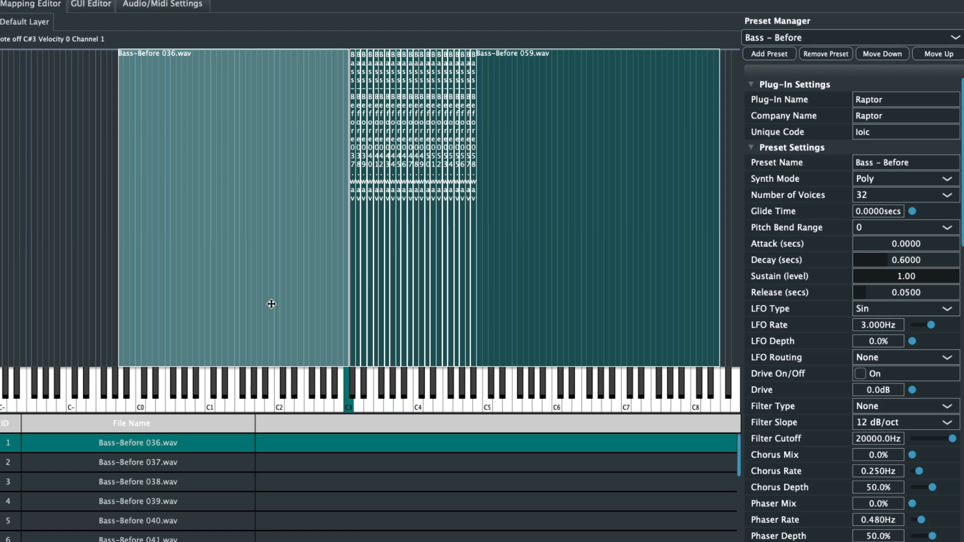
# - Start a new preset with its default name cleared, and open the Key-DX piano folder of ! Soul Instruments in Finder
pyautogui.click(777, 53)
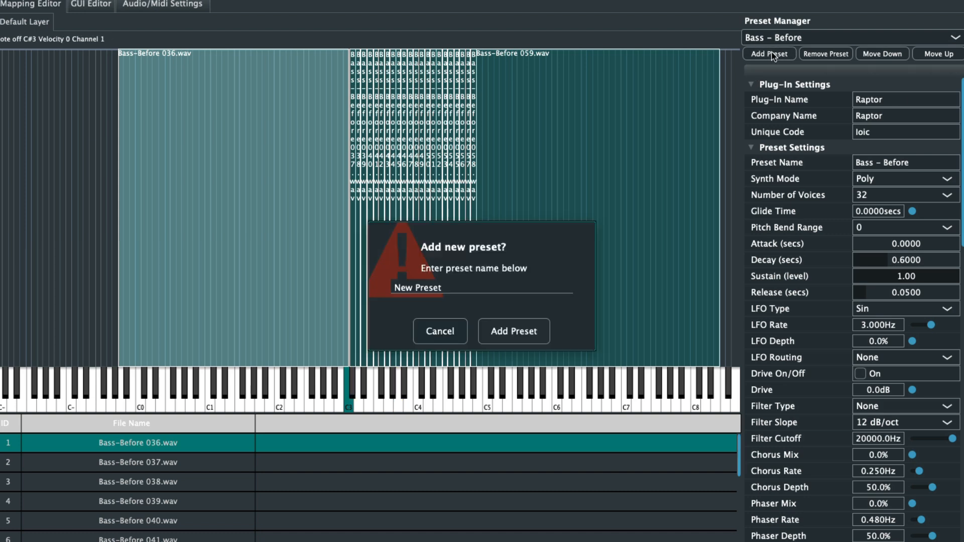
pyautogui.tripleClick(438, 284)
pyautogui.press('BackSpace')
pyautogui.press('super+Tab')
pyautogui.moveTo(963, 131); pyautogui.dragTo(561, 107)
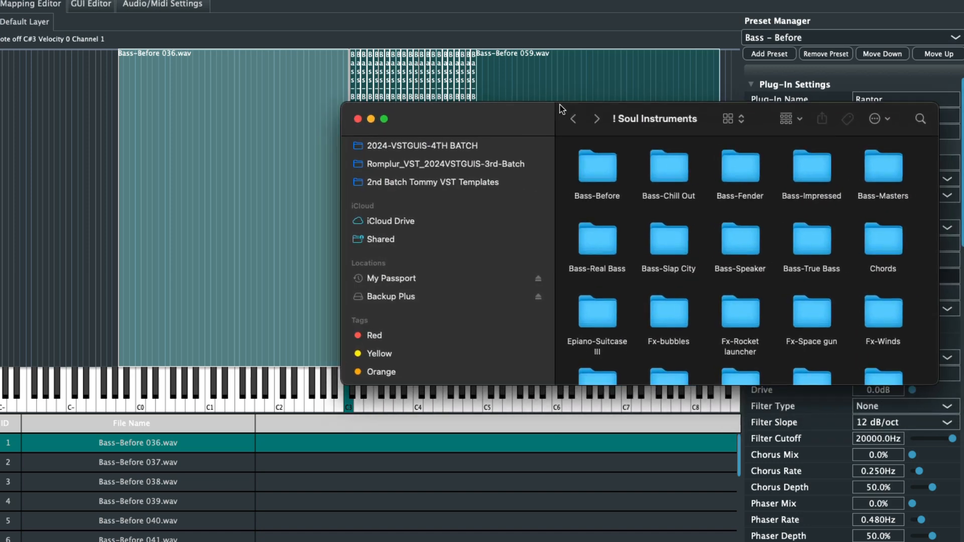
pyautogui.scroll(-4, 634, 284)
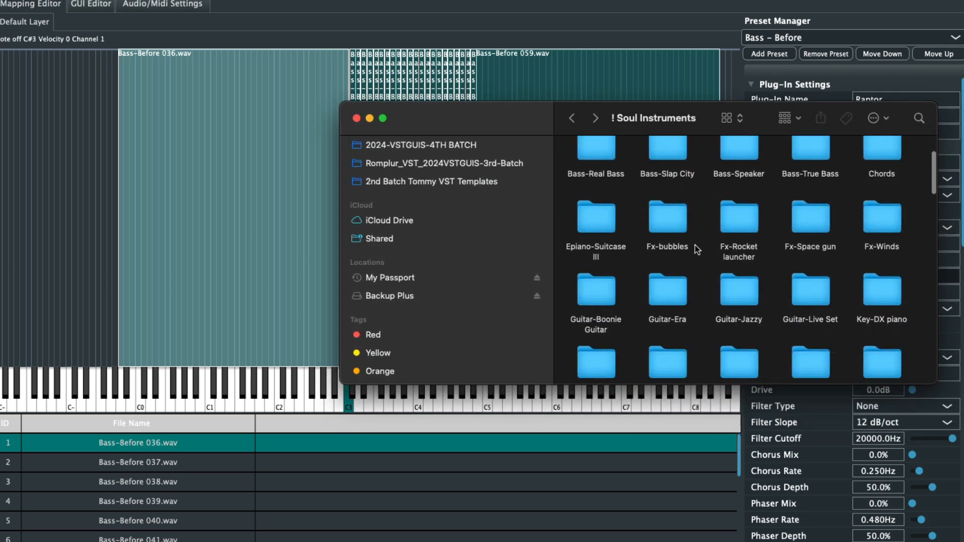
pyautogui.doubleClick(894, 299)
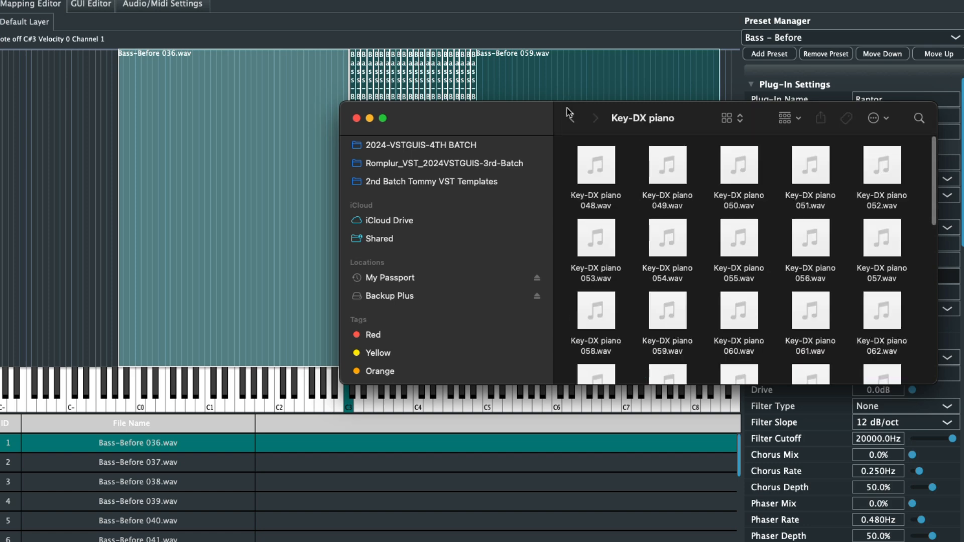
pyautogui.moveTo(560, 104); pyautogui.dragTo(963, 172)
# - Name the new preset Piano - DX and add it
pyautogui.click(477, 292)
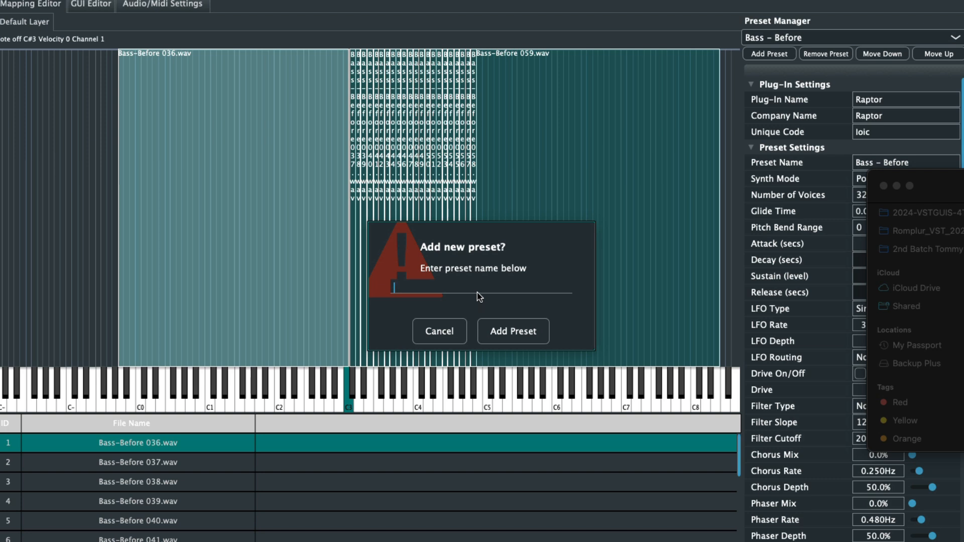
pyautogui.write('Piano - DX')
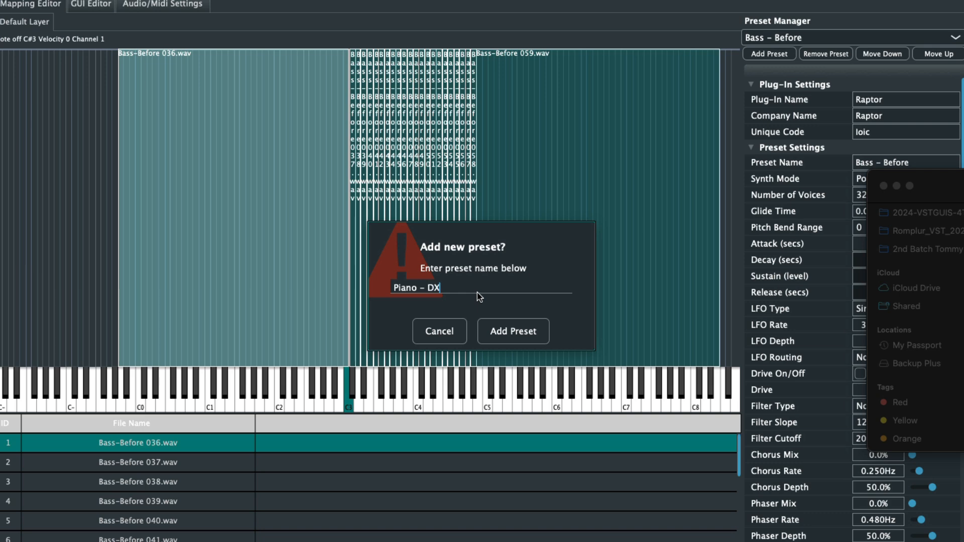
pyautogui.click(521, 333)
# - Import all samples of the Key-DX piano folder from Finder as a multi-sample mapping with a key range of C3 to C7
pyautogui.moveTo(963, 185); pyautogui.dragTo(523, 141)
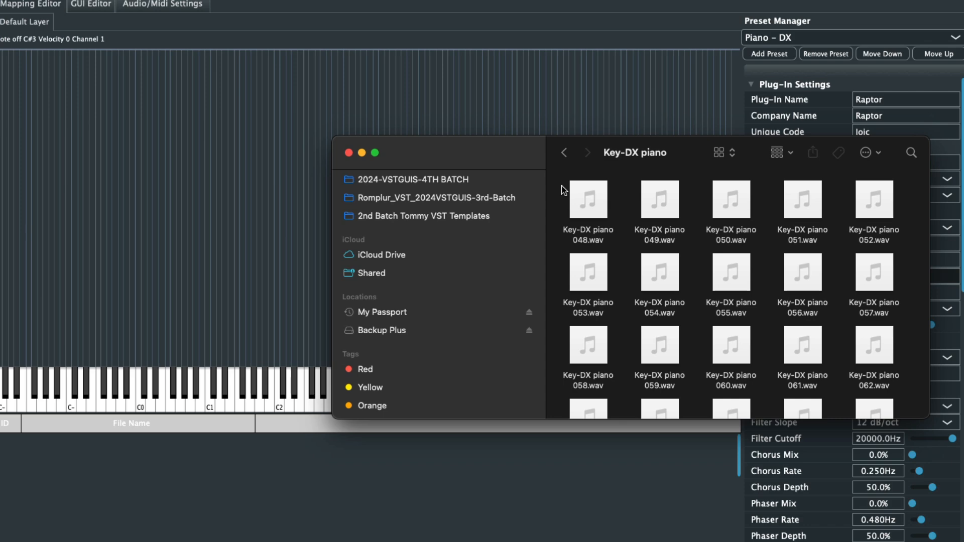
pyautogui.press('super+a')
pyautogui.scroll(10, 733, 200)
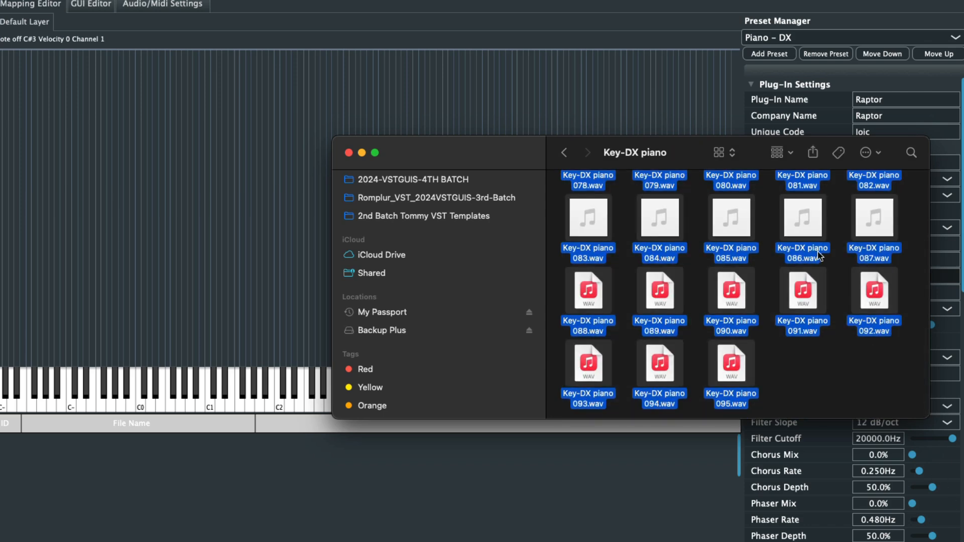
pyautogui.moveTo(742, 189); pyautogui.dragTo(251, 150)
pyautogui.moveTo(483, 158); pyautogui.dragTo(963, 196)
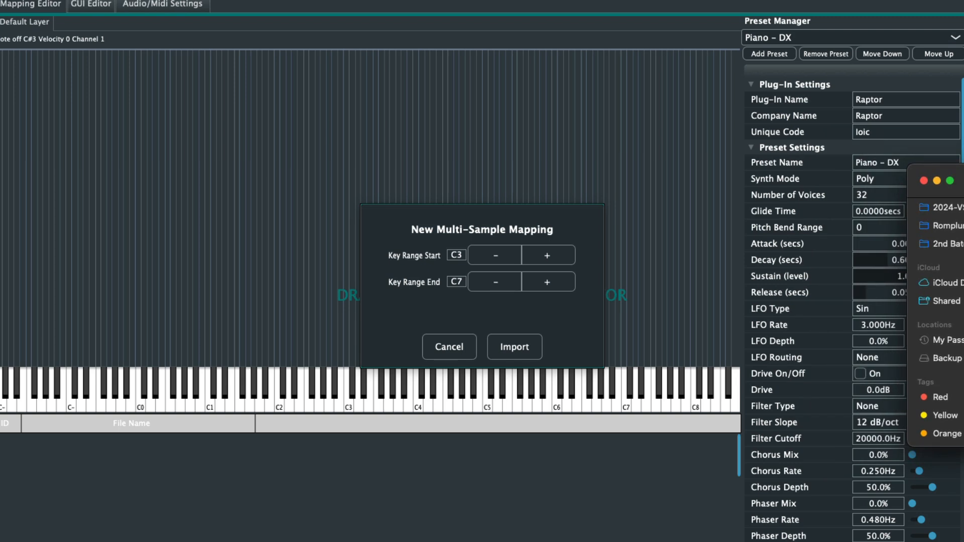
pyautogui.click(515, 347)
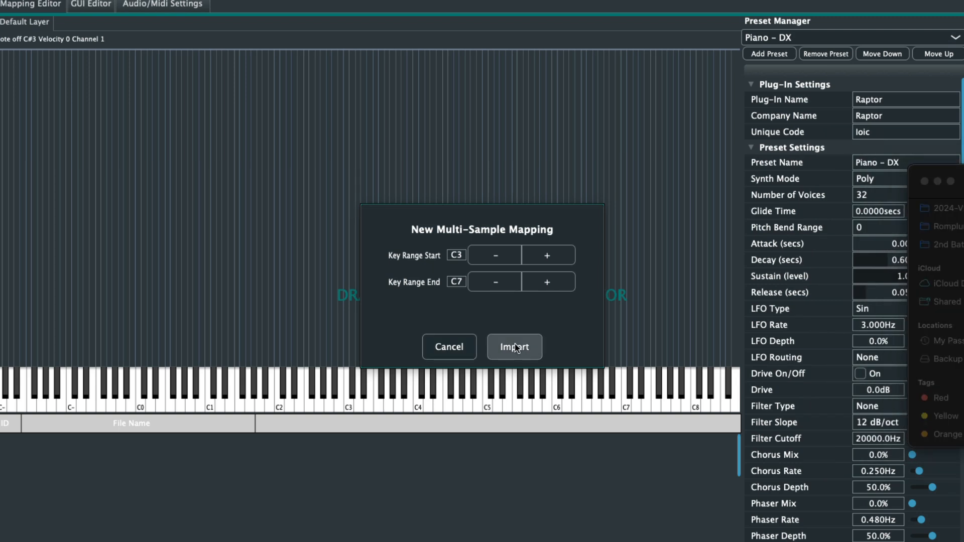
pyautogui.click(516, 347)
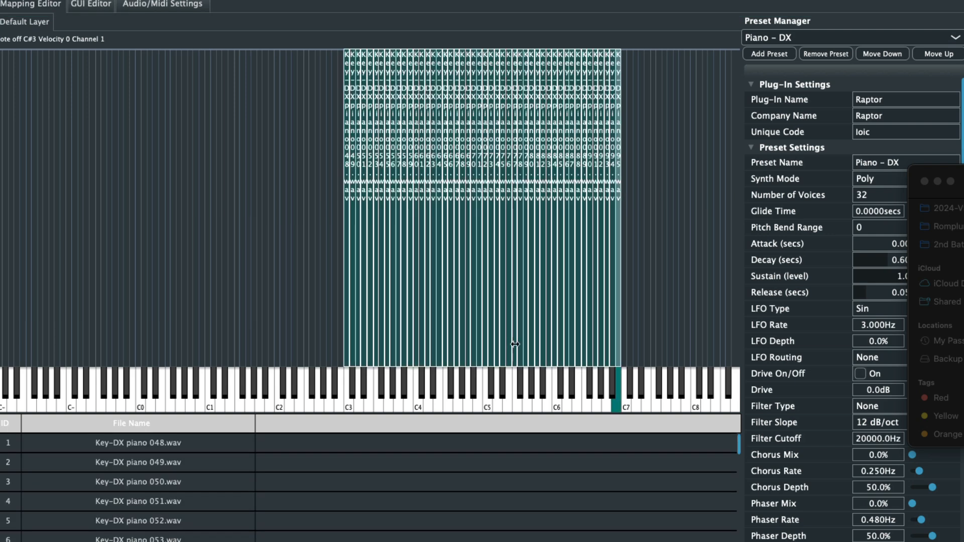
# - Stretch Key-DX piano 048.wav down to below C0 and Key-DX piano 095.wav up beyond C8 in the key map
pyautogui.moveTo(344, 285); pyautogui.dragTo(113, 281)
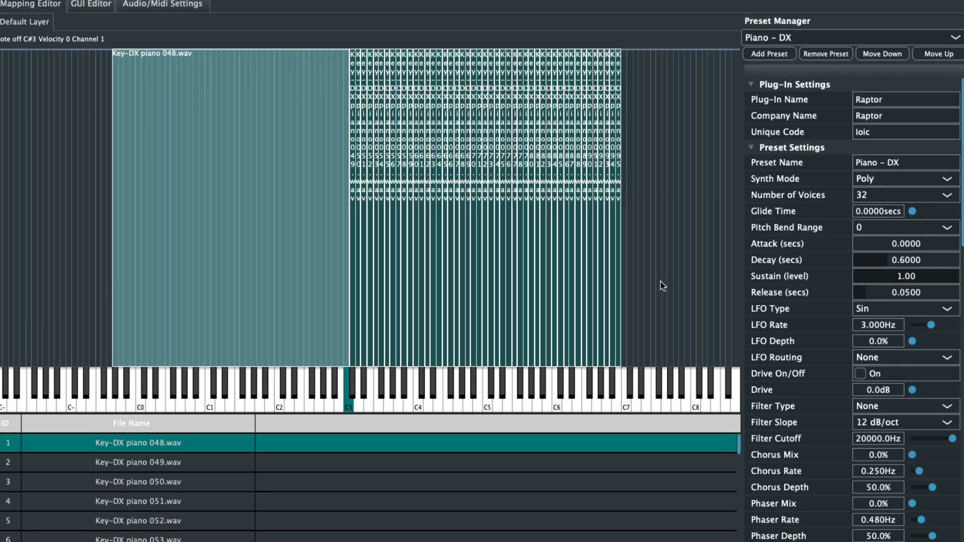
pyautogui.moveTo(621, 273); pyautogui.dragTo(725, 296)
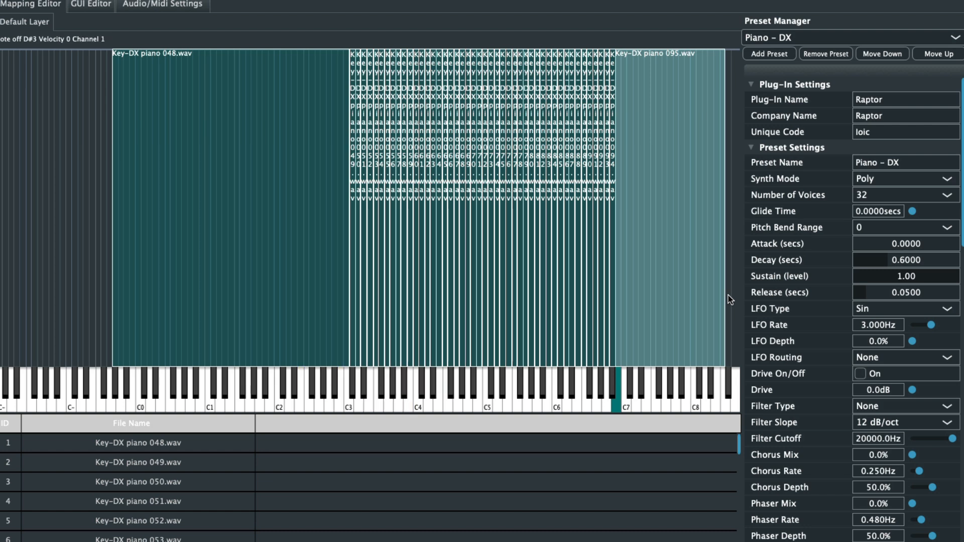
# - Set the Piano - DX convolution reverb to the Church impulse response with a 59.3% mix, and set the delay mix to 30.2%
pyautogui.scroll(-2, 950, 205)
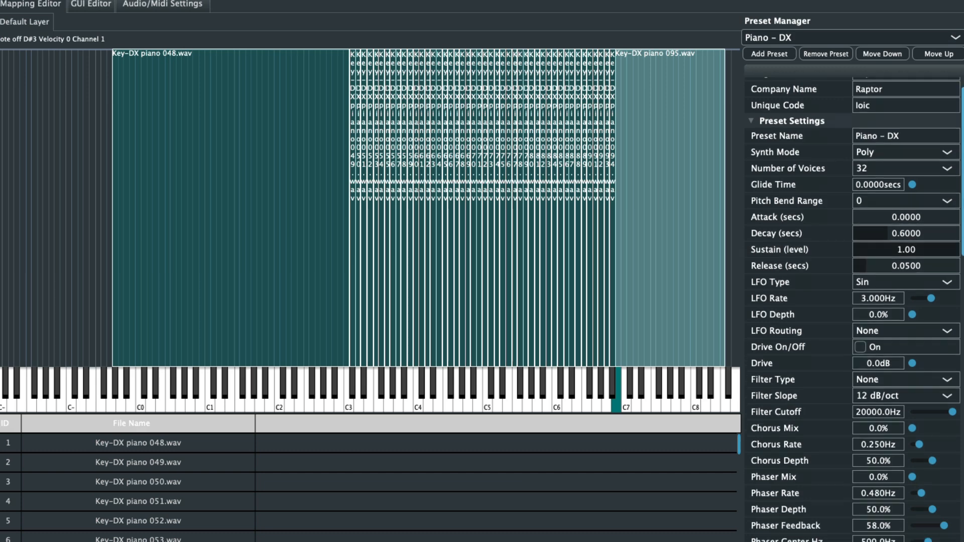
pyautogui.scroll(-15, 918, 279)
pyautogui.click(893, 267)
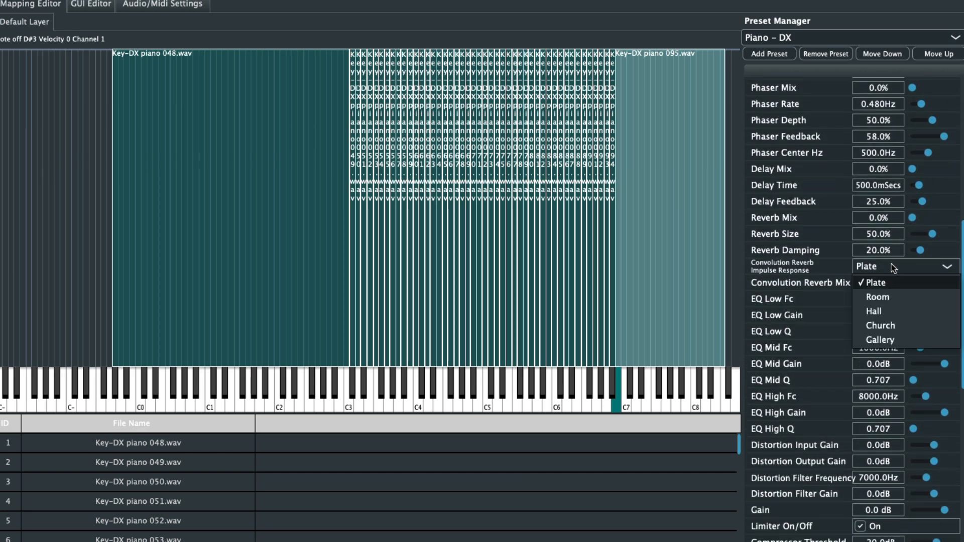
pyautogui.click(886, 324)
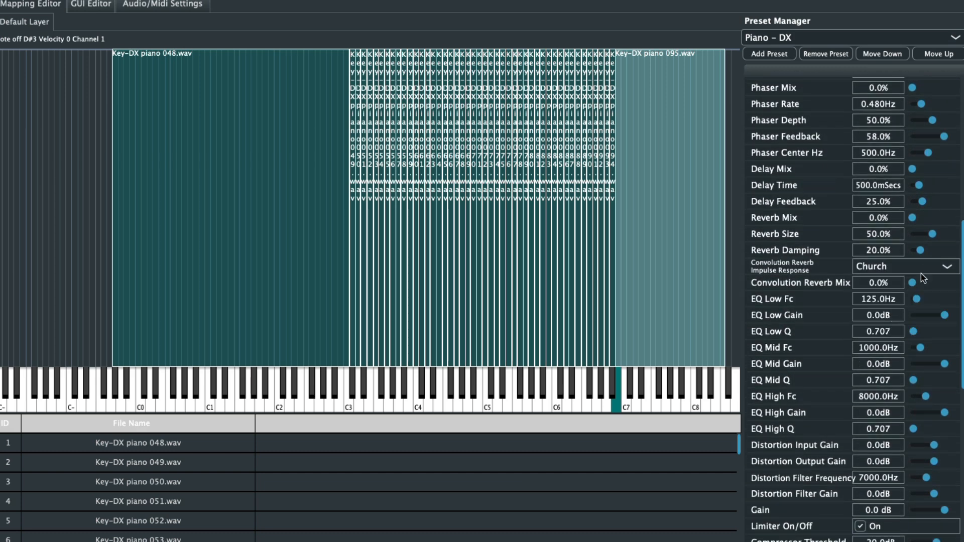
pyautogui.moveTo(919, 283); pyautogui.dragTo(925, 284)
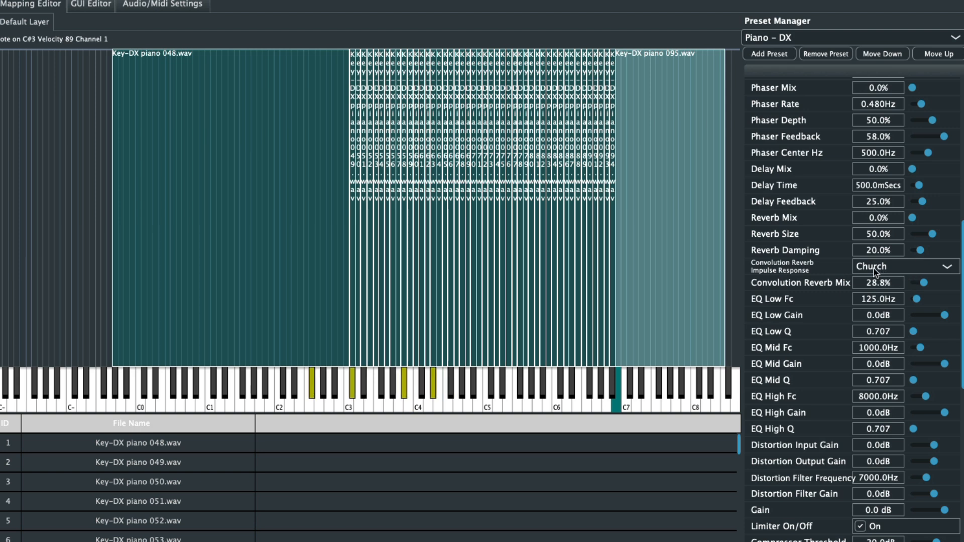
pyautogui.moveTo(924, 282); pyautogui.dragTo(937, 288)
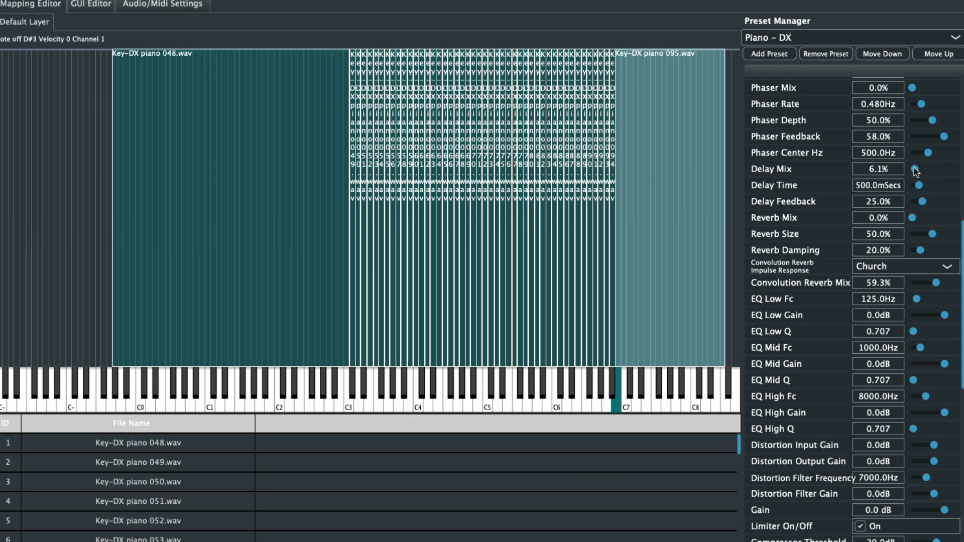
pyautogui.moveTo(915, 170); pyautogui.dragTo(916, 171)
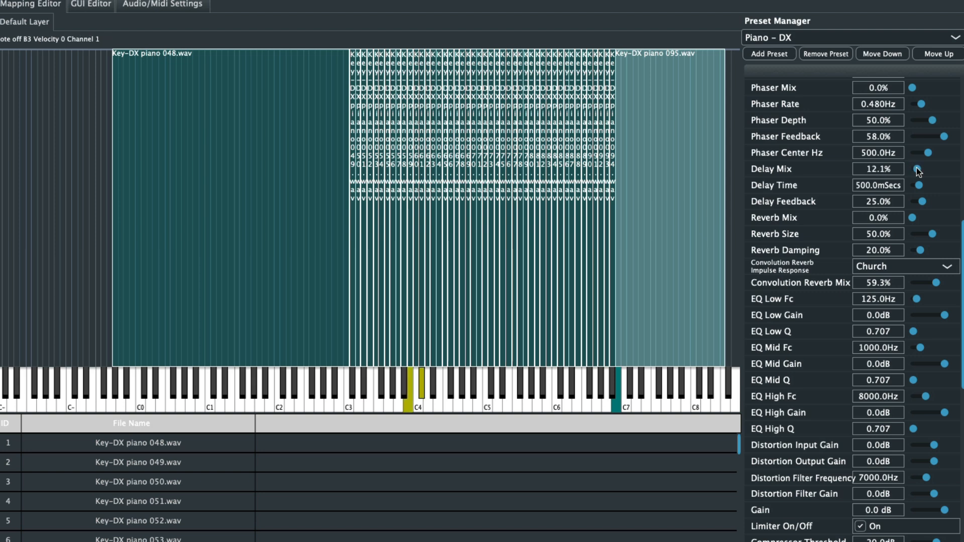
pyautogui.moveTo(917, 171); pyautogui.dragTo(925, 174)
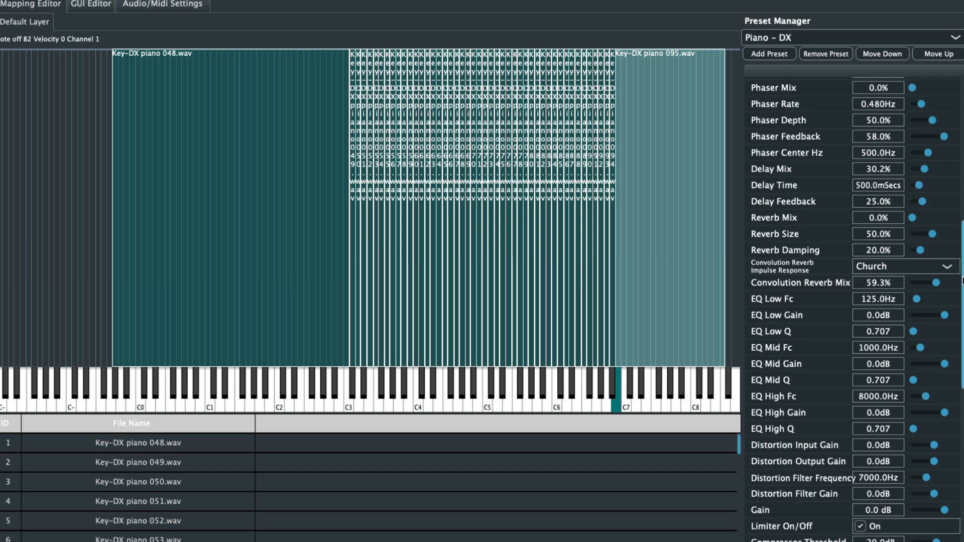
# - Examine the loop mode options and other sample settings of Key-DX piano 095.wav
pyautogui.scroll(-10, 853, 301)
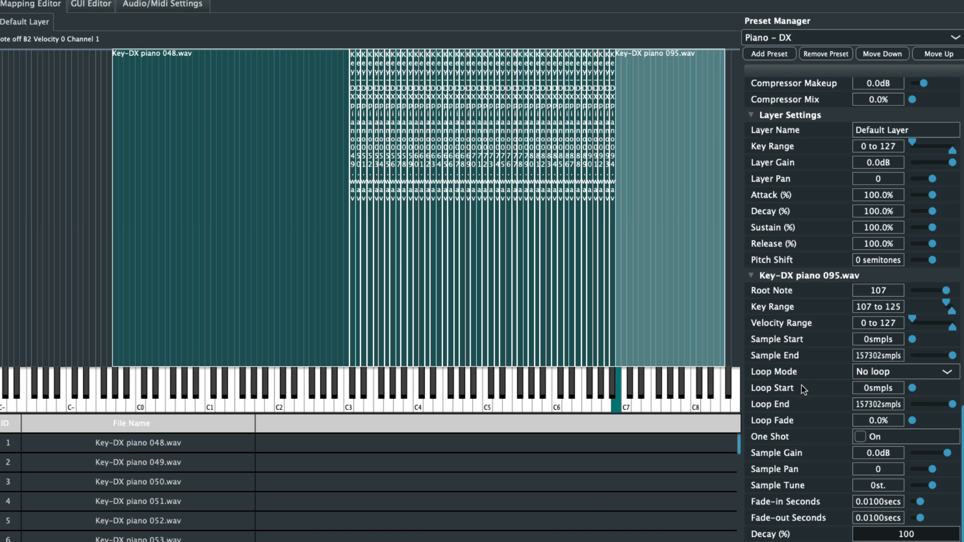
pyautogui.click(892, 373)
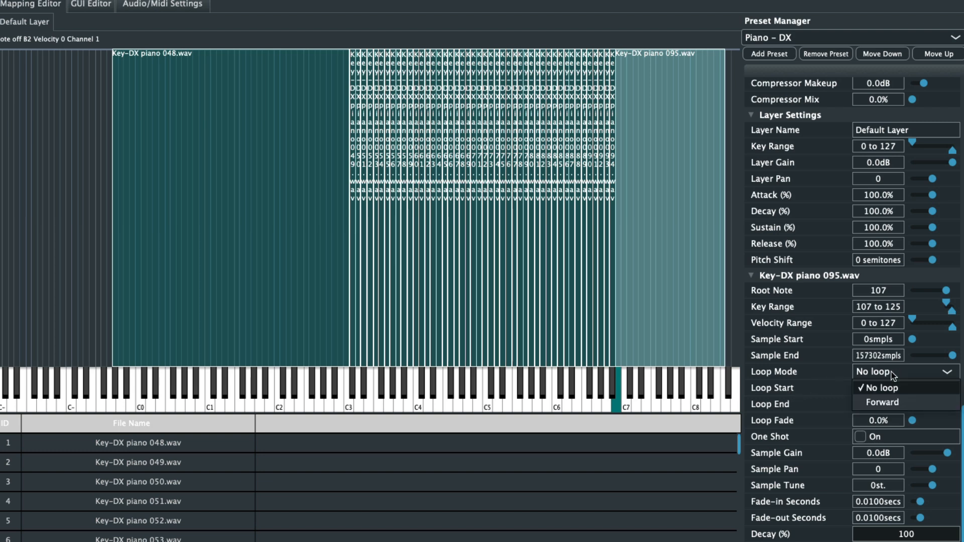
pyautogui.click(793, 386)
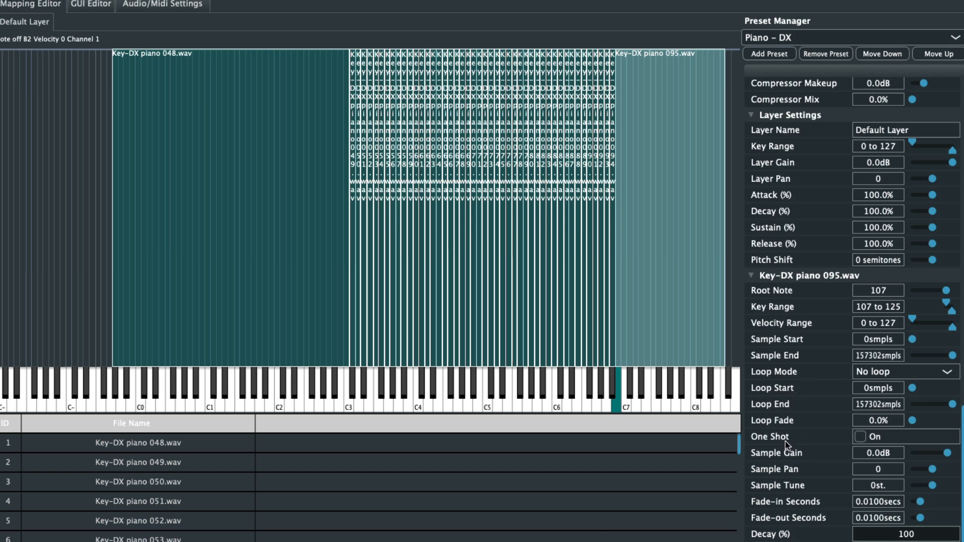
pyautogui.scroll(10, 787, 444)
pyautogui.scroll(2, 786, 444)
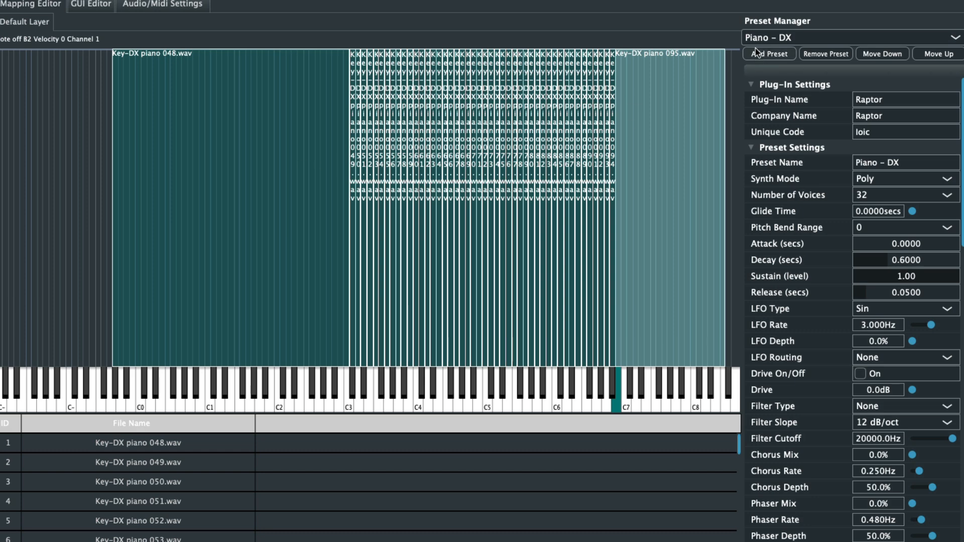
# - Examine the sample commands offered for Bass-Chill Out 036.wav and the editing command for deleting all samples
pyautogui.click(765, 38)
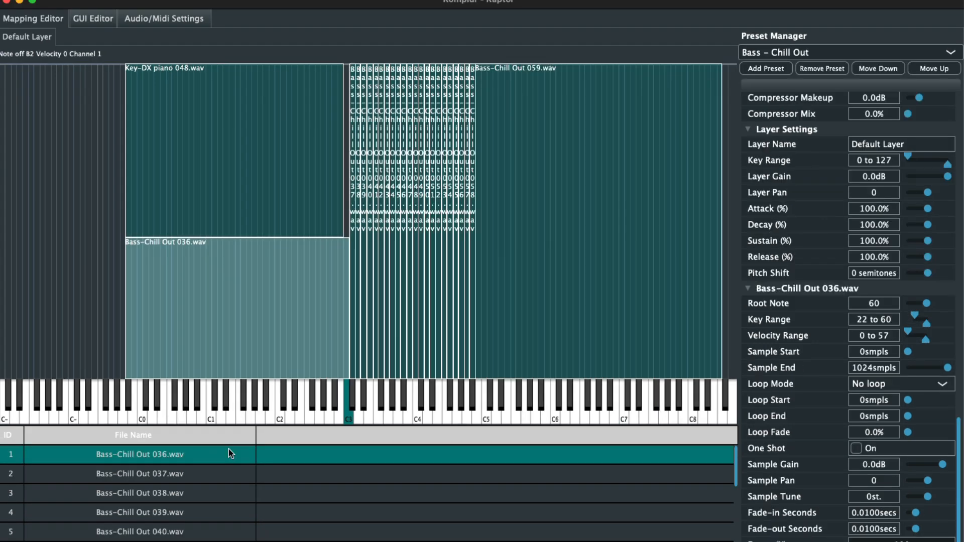
pyautogui.rightClick(196, 455)
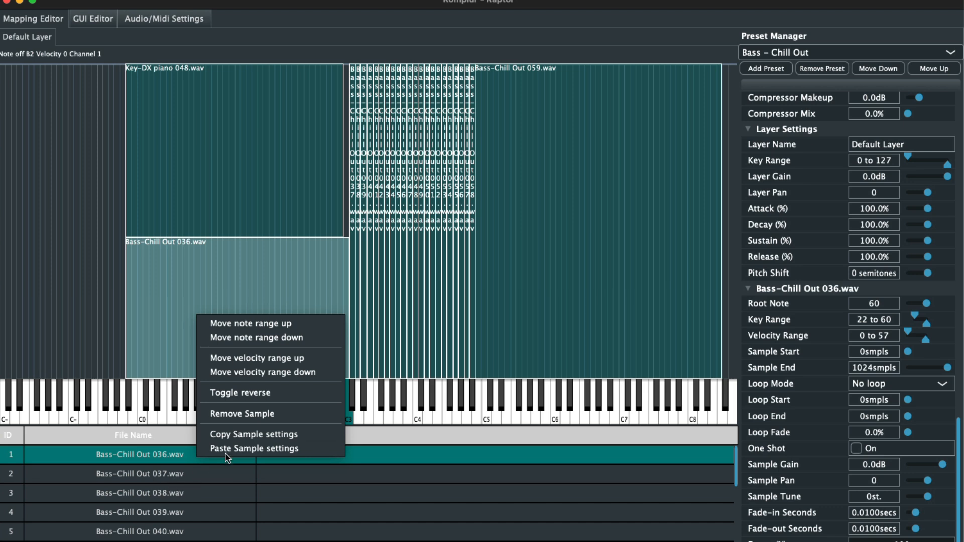
pyautogui.click(122, 453)
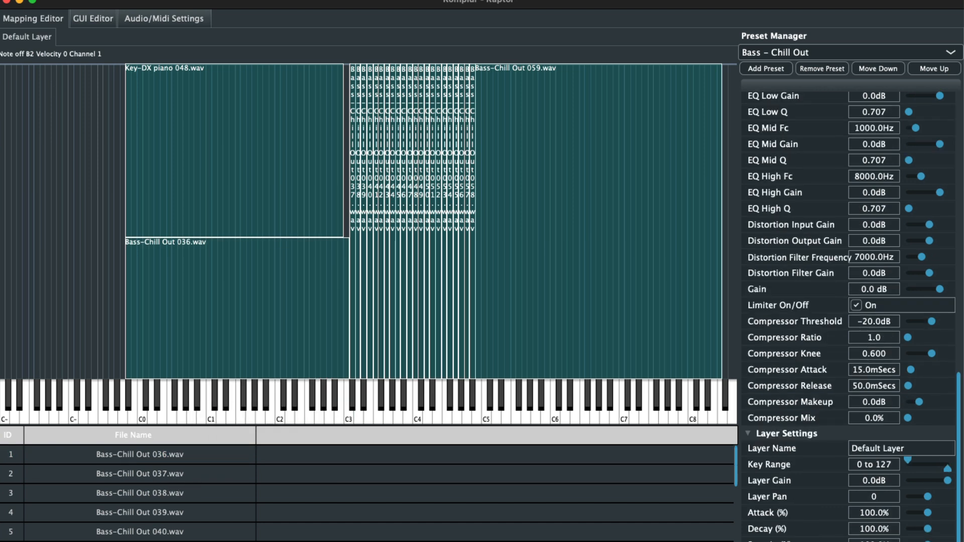
pyautogui.click(43, 7)
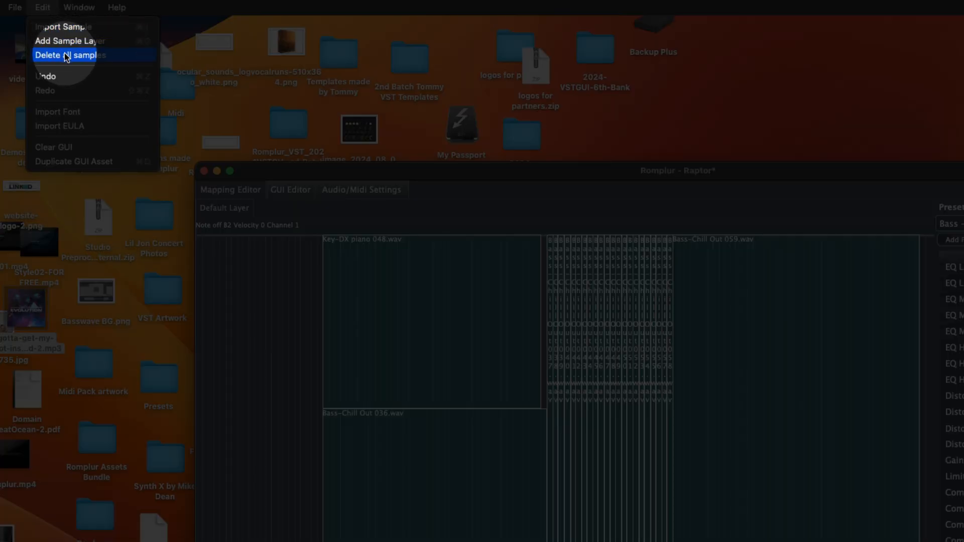
pyautogui.click(66, 56)
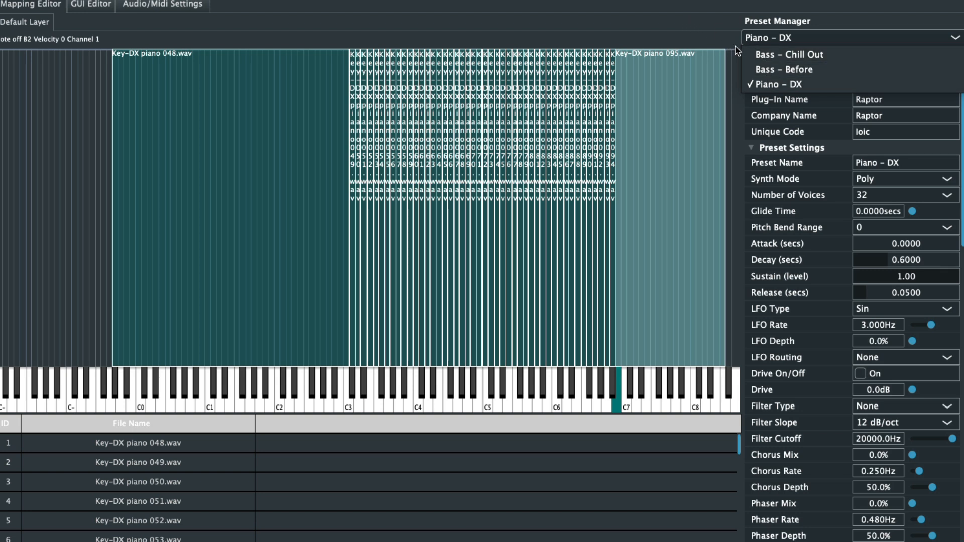
# - Reorder the presets by moving Piano - DX to the top of the list and Bass - Chill Out to the end
pyautogui.click(770, 85)
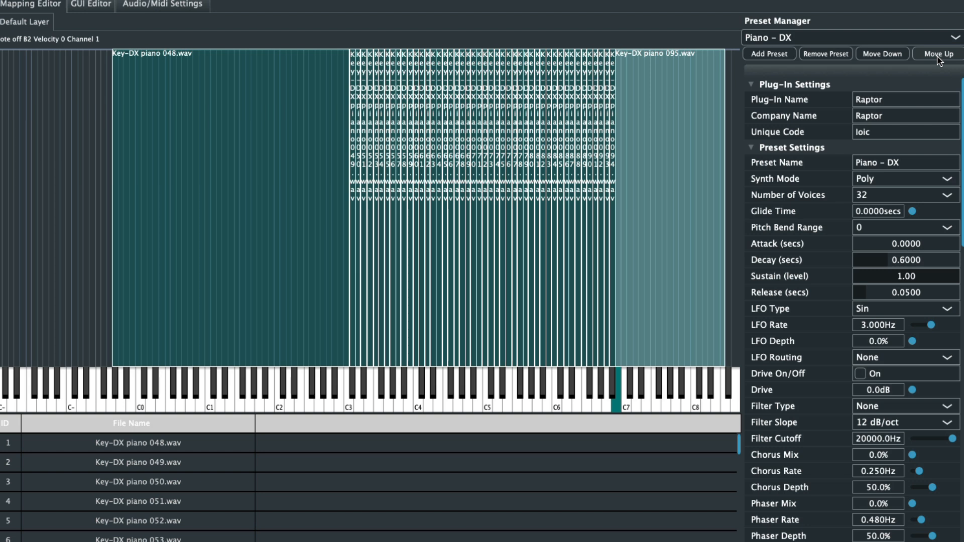
pyautogui.click(833, 39)
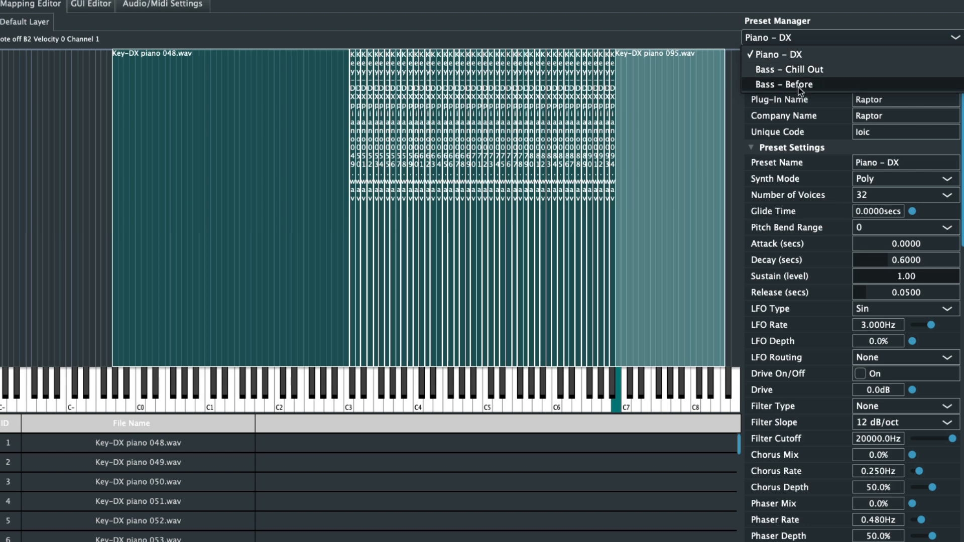
pyautogui.click(800, 72)
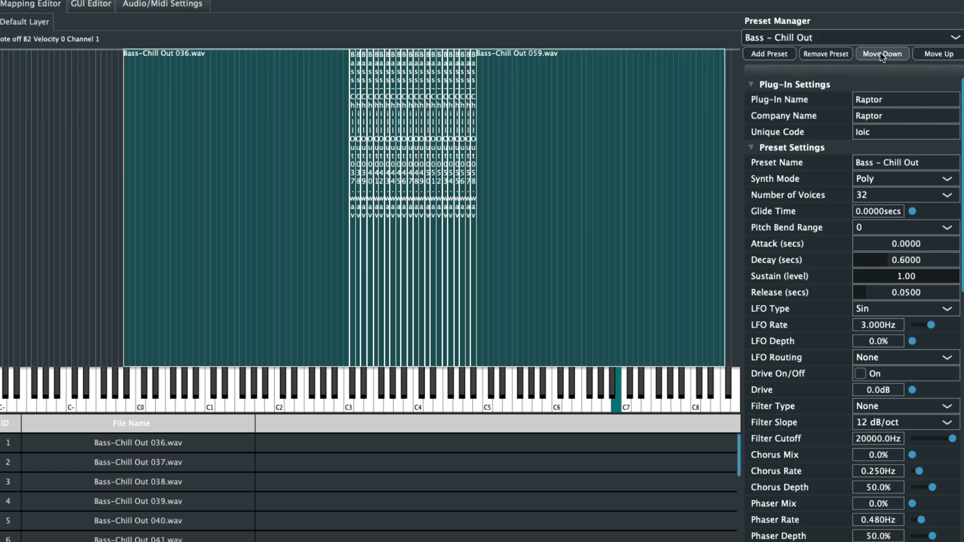
pyautogui.click(795, 37)
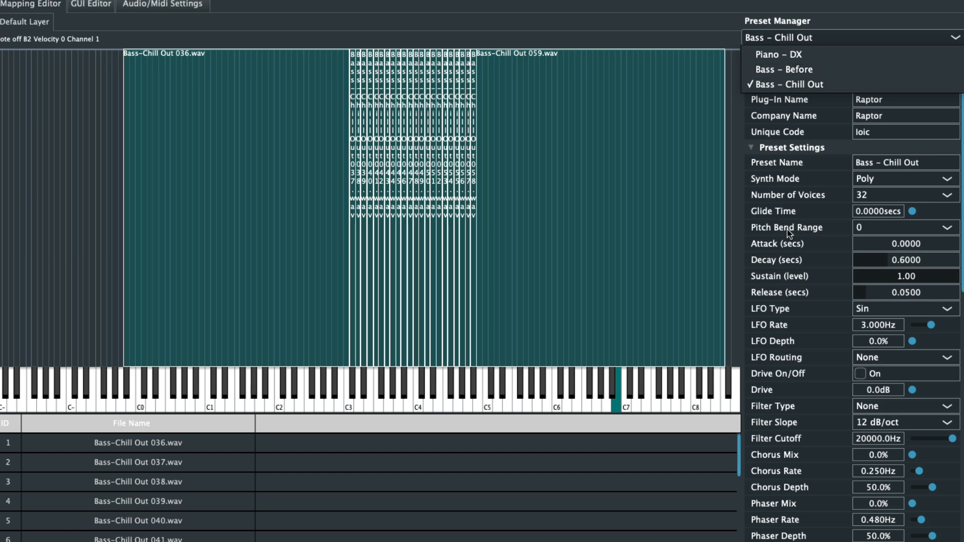
pyautogui.click(706, 17)
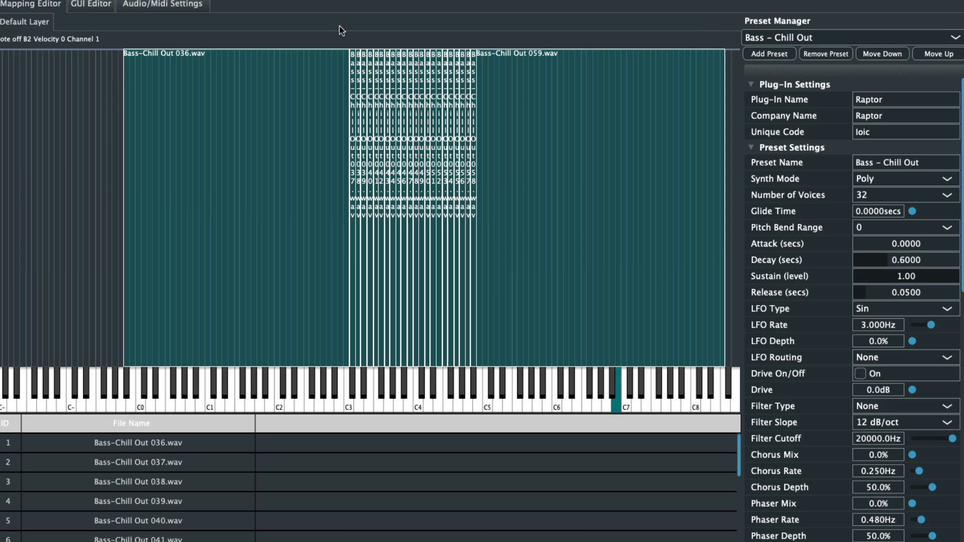
# - Keep the Bass-Chill Out 036.wav zone adjoining its neighbouring sample and lower its upper velocity limit to about 57
pyautogui.click(240, 83)
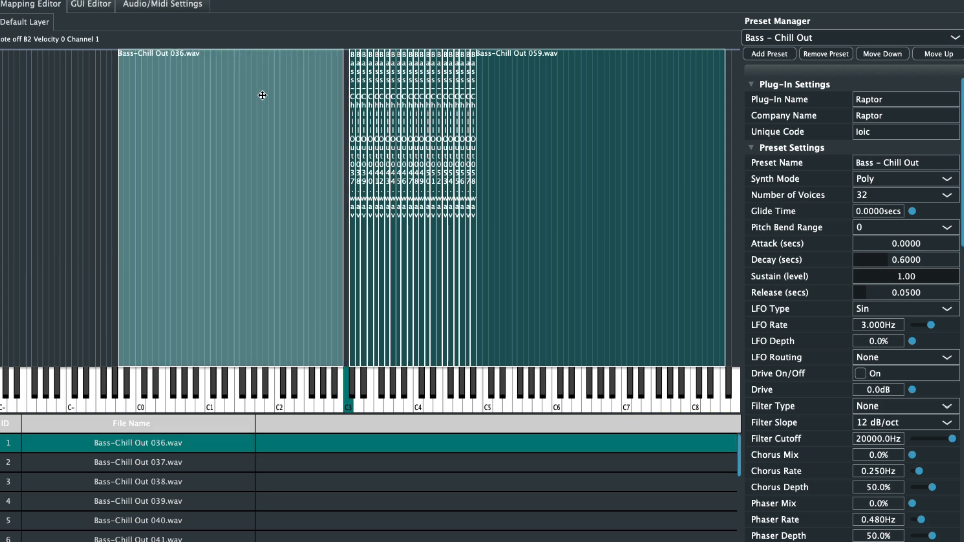
pyautogui.moveTo(262, 95); pyautogui.dragTo(273, 96)
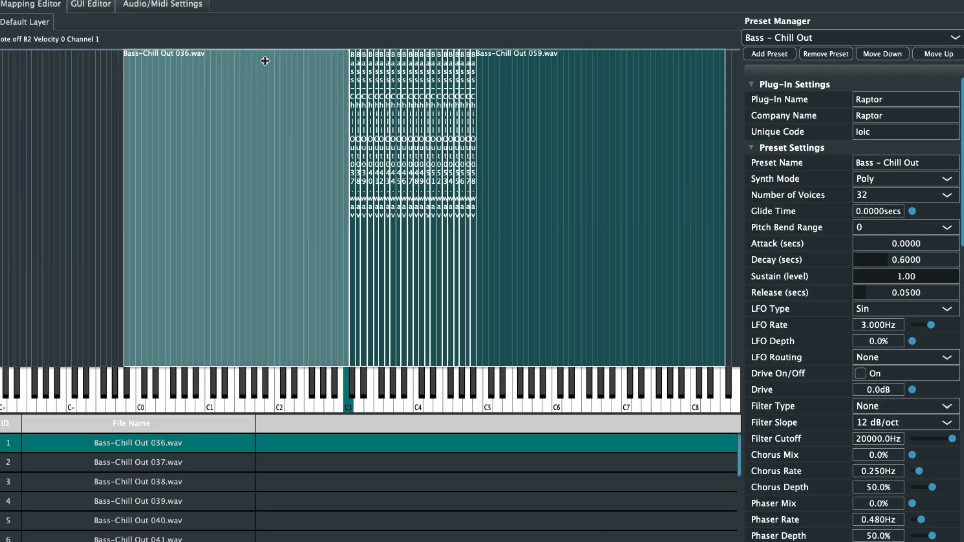
pyautogui.moveTo(262, 49); pyautogui.dragTo(273, 224)
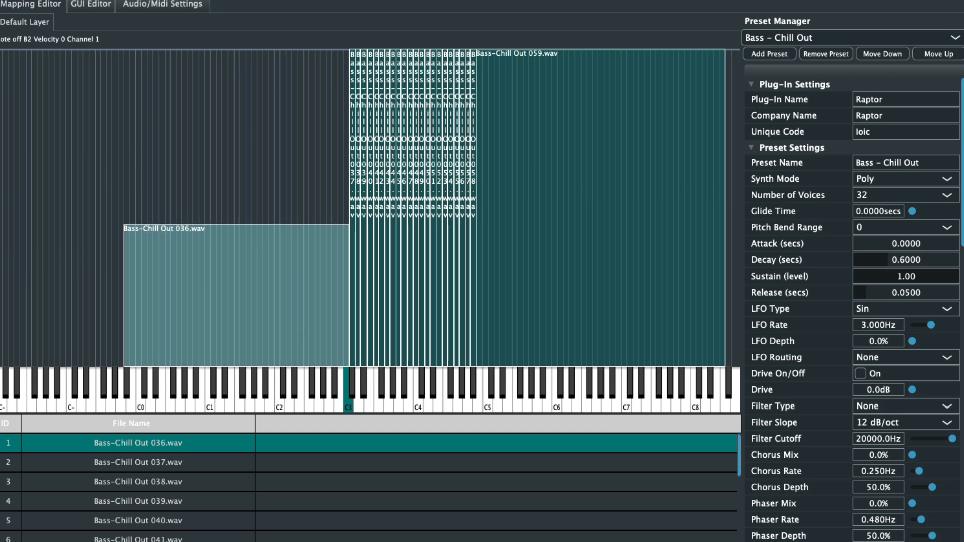
# - Bring Key-DX piano 048.wav from Finder into the Bass - Chill Out mapping and set its root note to C1
pyautogui.press('super+Tab')
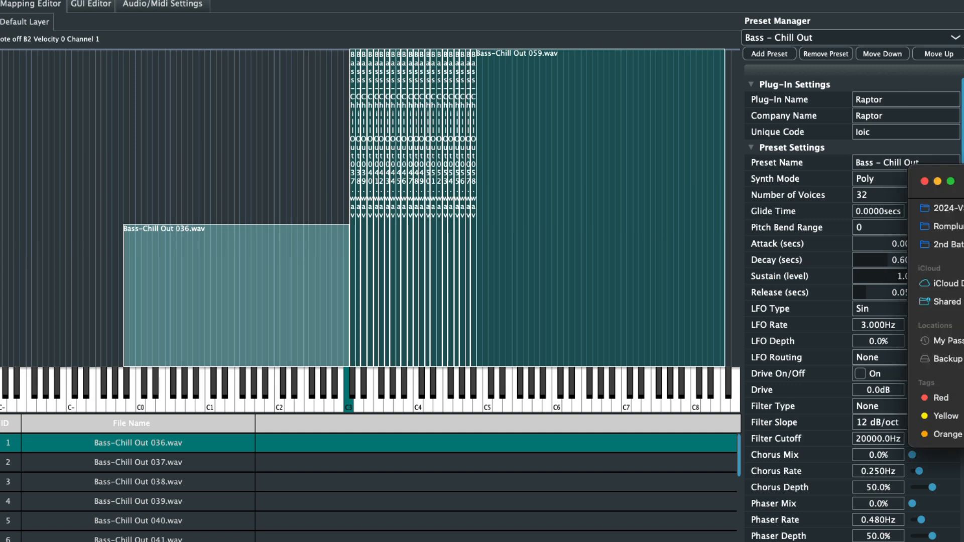
pyautogui.moveTo(953, 173); pyautogui.dragTo(275, 141)
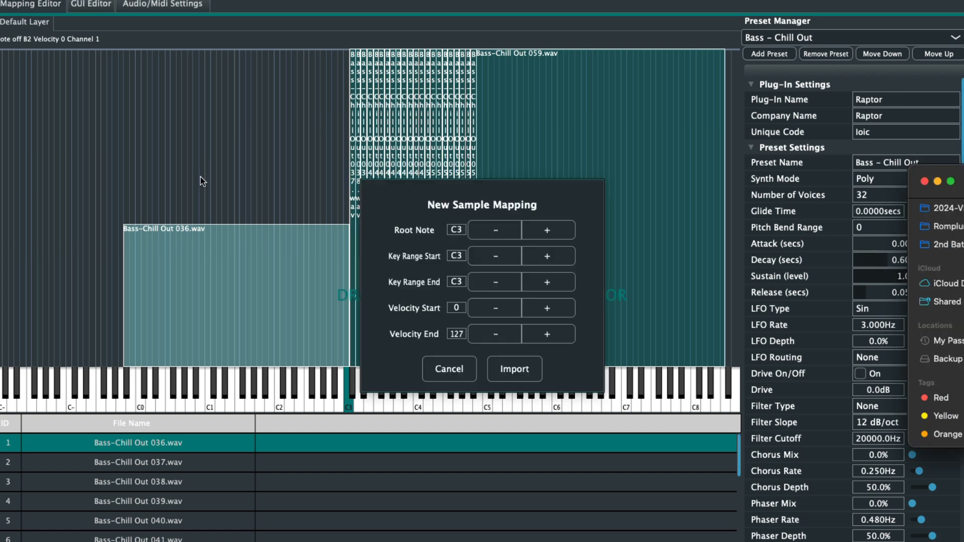
pyautogui.click(458, 230)
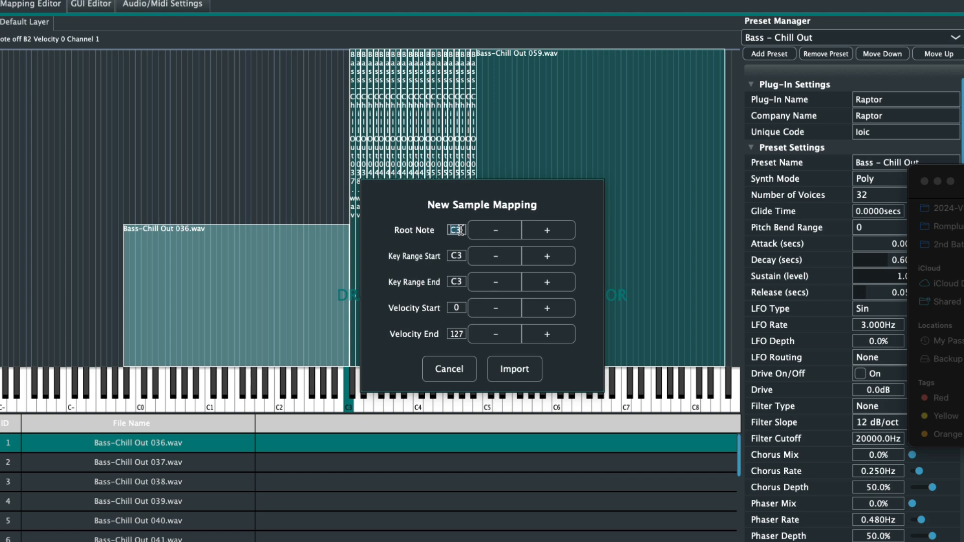
pyautogui.press('BackSpace')
pyautogui.write('C1')
# - Limit the new sample's key range to C1 only, set its velocity start to 61, and import it
pyautogui.click(460, 256)
pyautogui.press('BackSpace')
pyautogui.write('C1')
pyautogui.click(455, 283)
pyautogui.press('BackSpace')
pyautogui.write('C1')
pyautogui.click(457, 309)
pyautogui.press('BackSpace')
pyautogui.write('61')
pyautogui.click(519, 375)
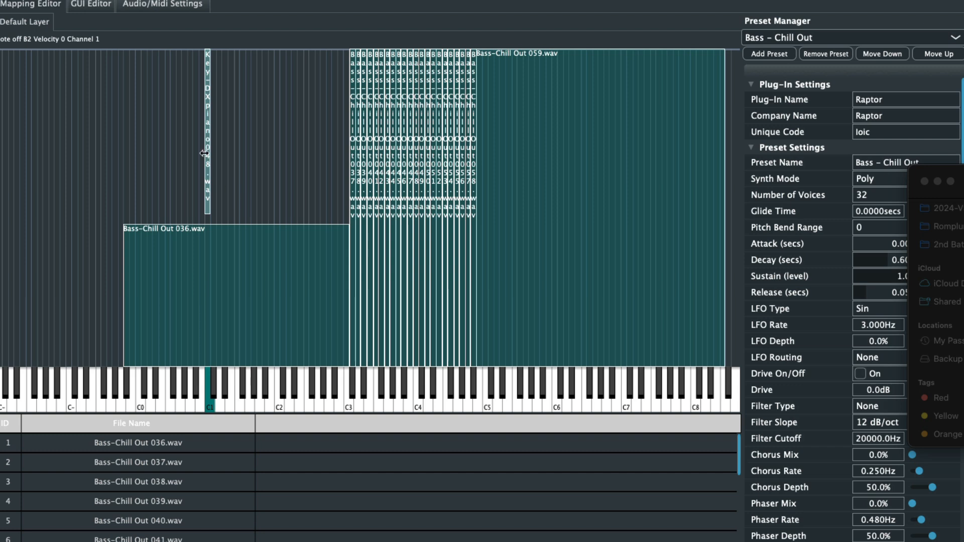
# - Stretch the Key-DX piano 048.wav zone to keys 22 to 59 and extend its lower velocity limit to 57, meeting the Bass-Chill Out 036.wav zone
pyautogui.moveTo(209, 151); pyautogui.dragTo(343, 155)
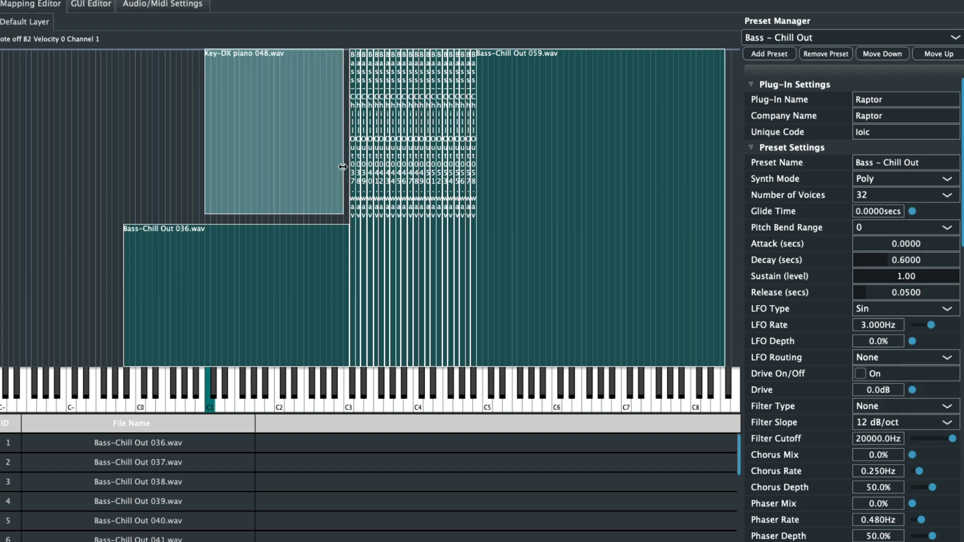
pyautogui.moveTo(203, 151); pyautogui.dragTo(123, 153)
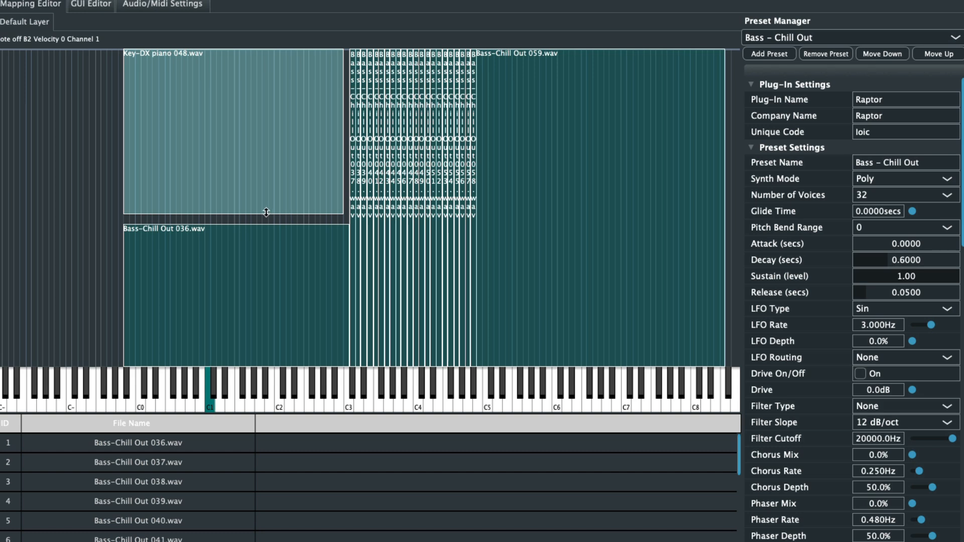
pyautogui.moveTo(266, 212); pyautogui.dragTo(265, 224)
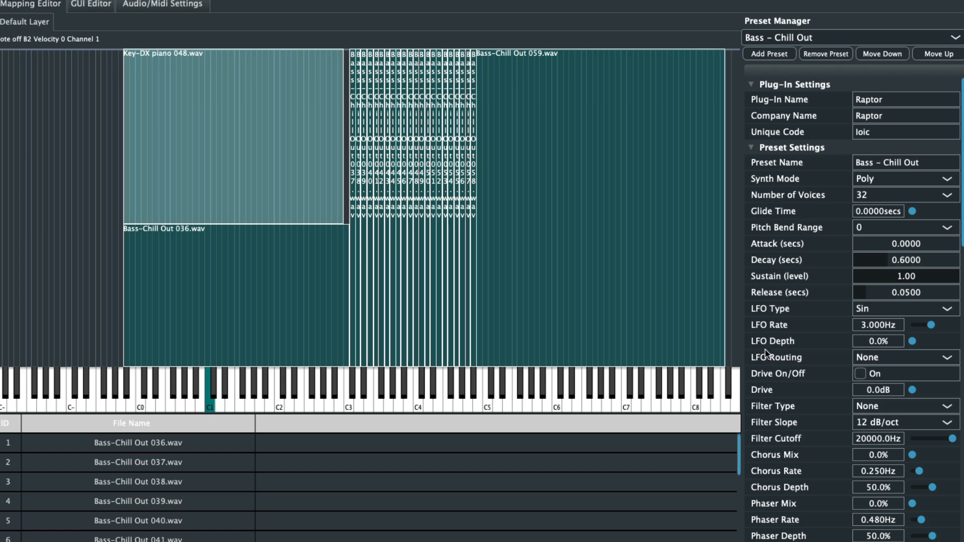
pyautogui.scroll(-15, 794, 386)
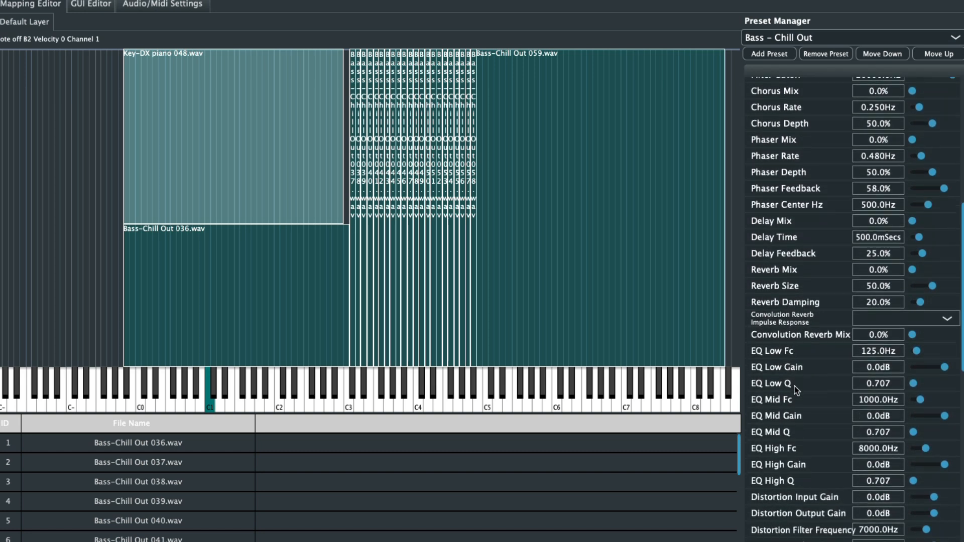
pyautogui.scroll(-10, 794, 386)
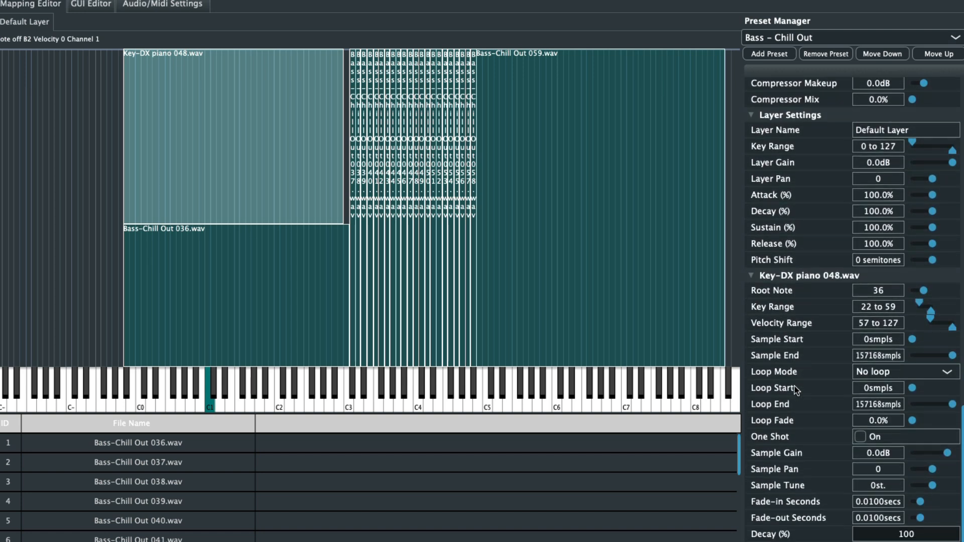
pyautogui.scroll(15, 794, 386)
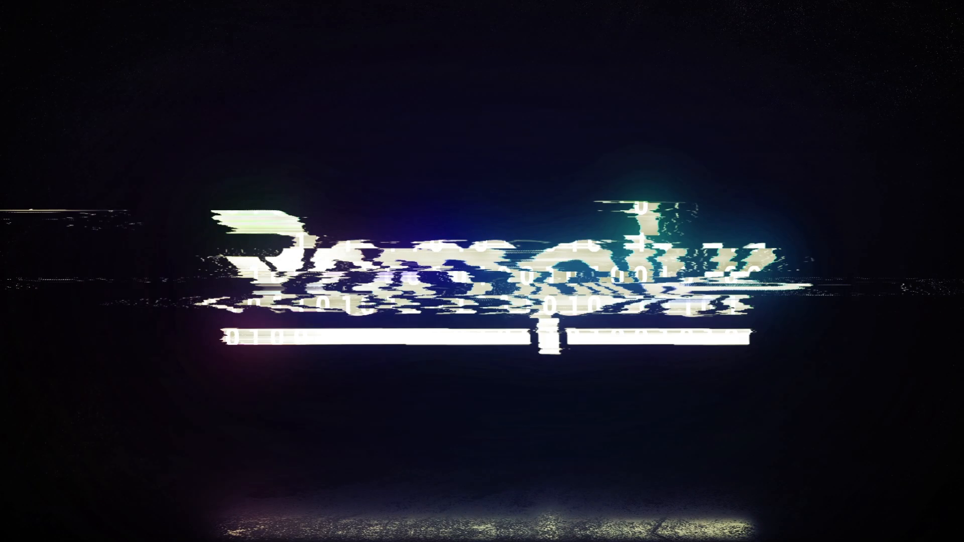